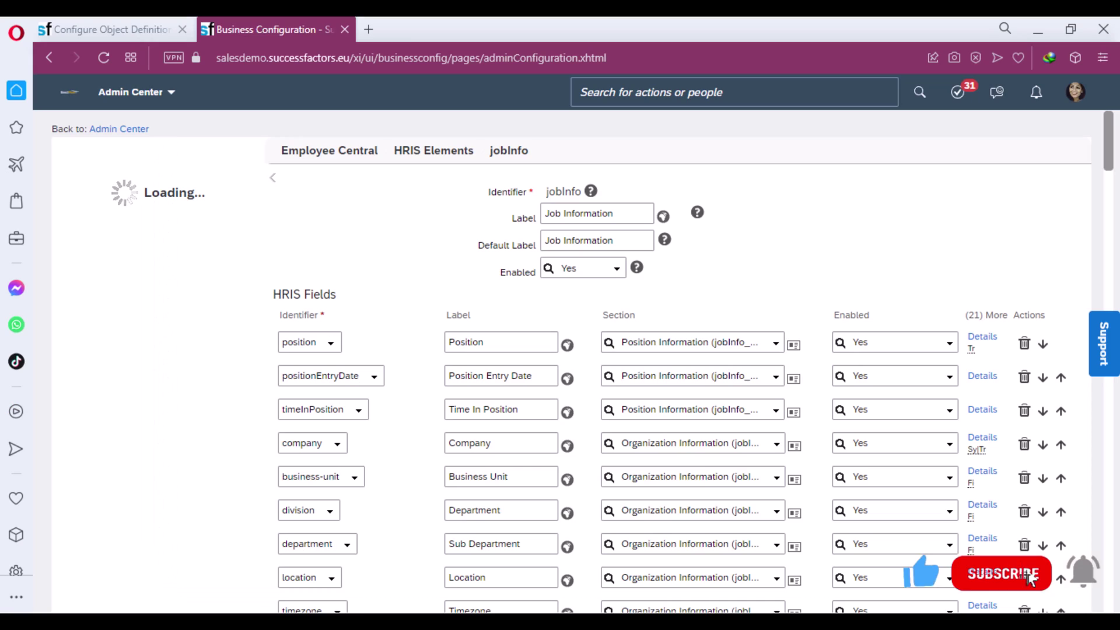
- Duplicate the Business Configuration browser tab into a third SuccessFactors tab
right_click(264, 27)
left_click(324, 138)
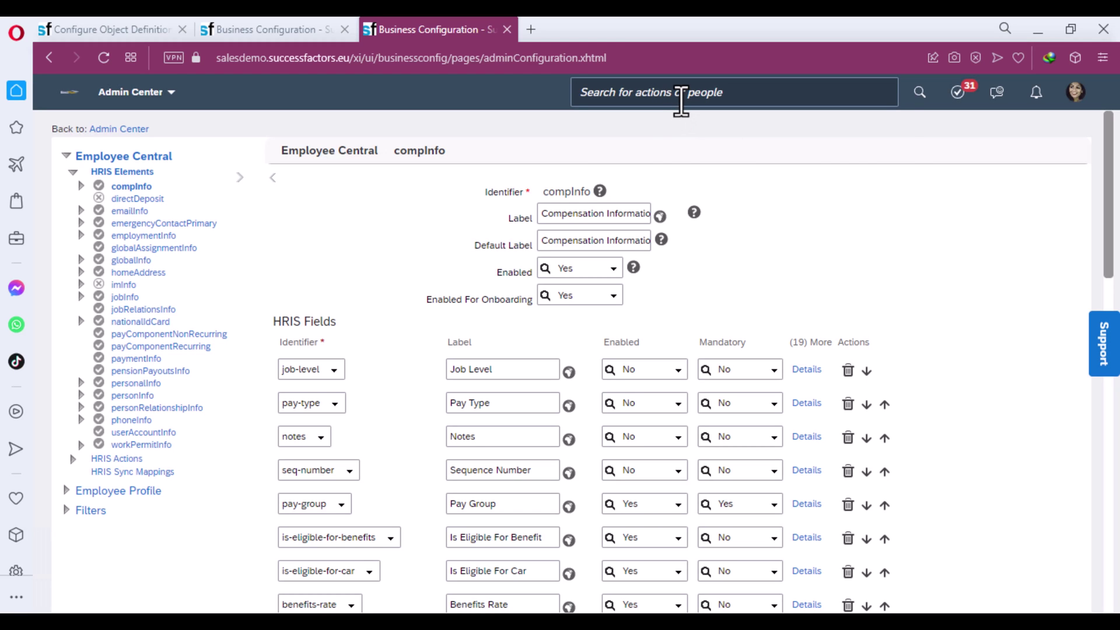
- Search the action box for 'manage data' and go to the Manage Data page
left_click(681, 100)
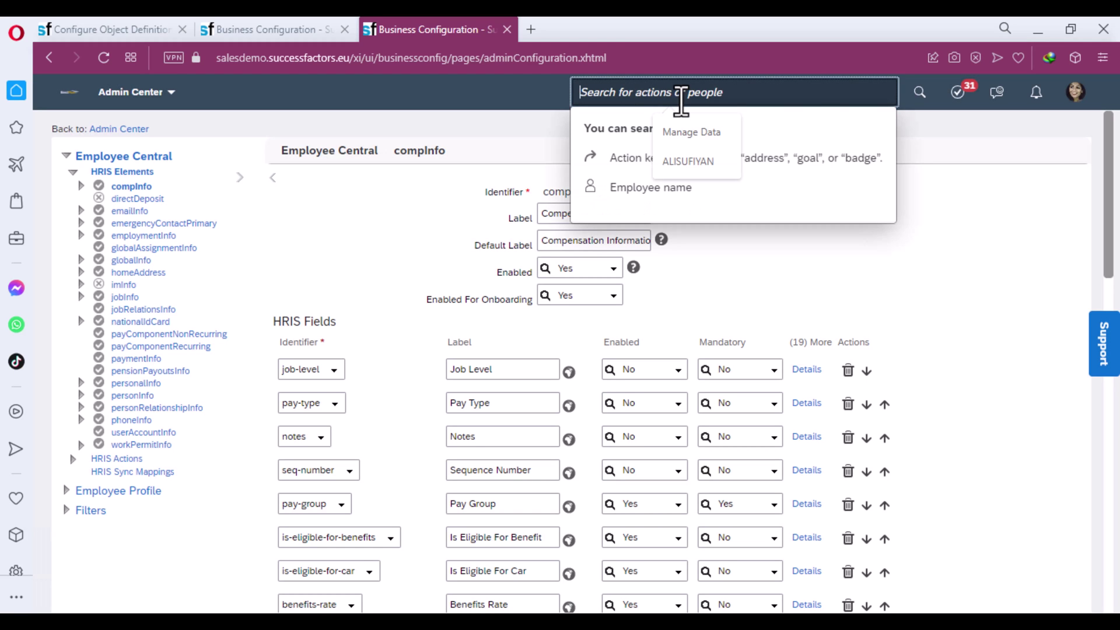
type("manage data")
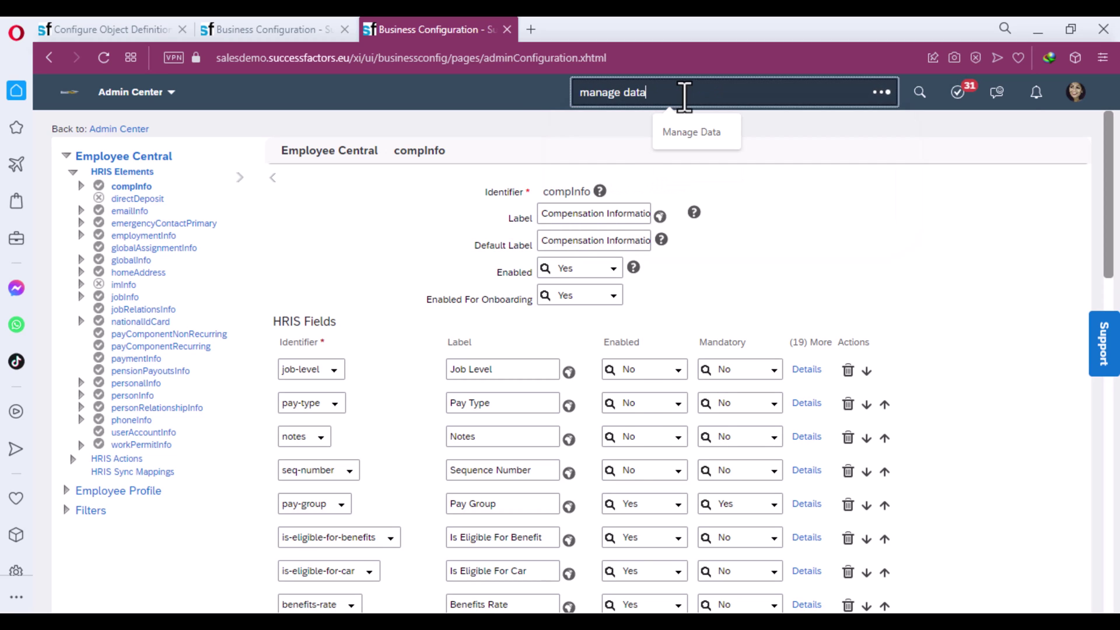
left_click(651, 161)
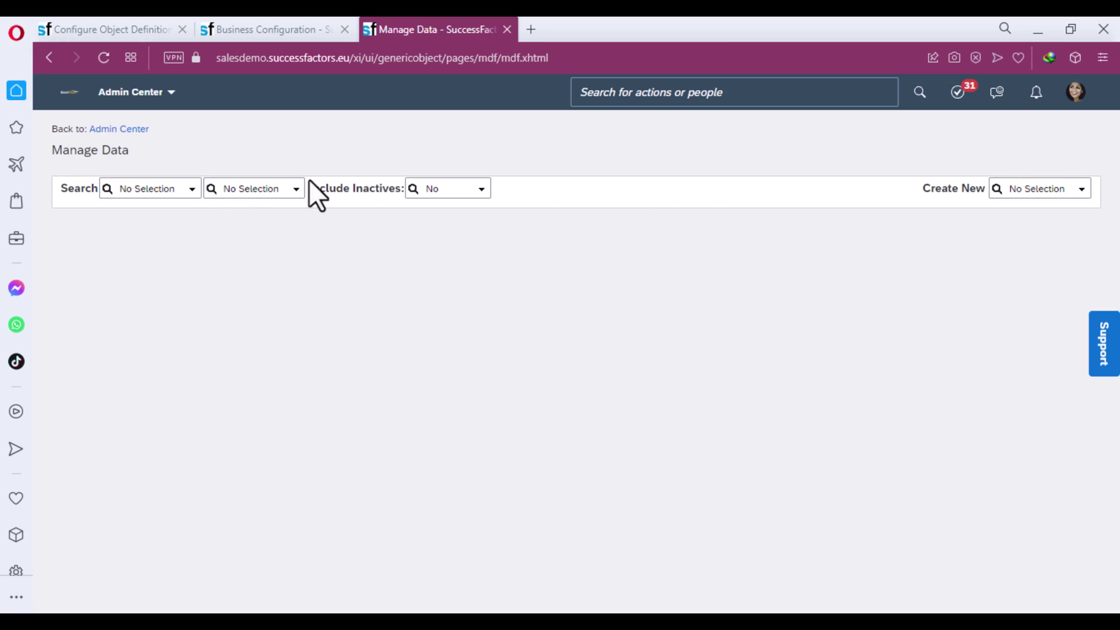
- Create a new Business Unit record by filtering the Create New list for 'business'
left_click(192, 188)
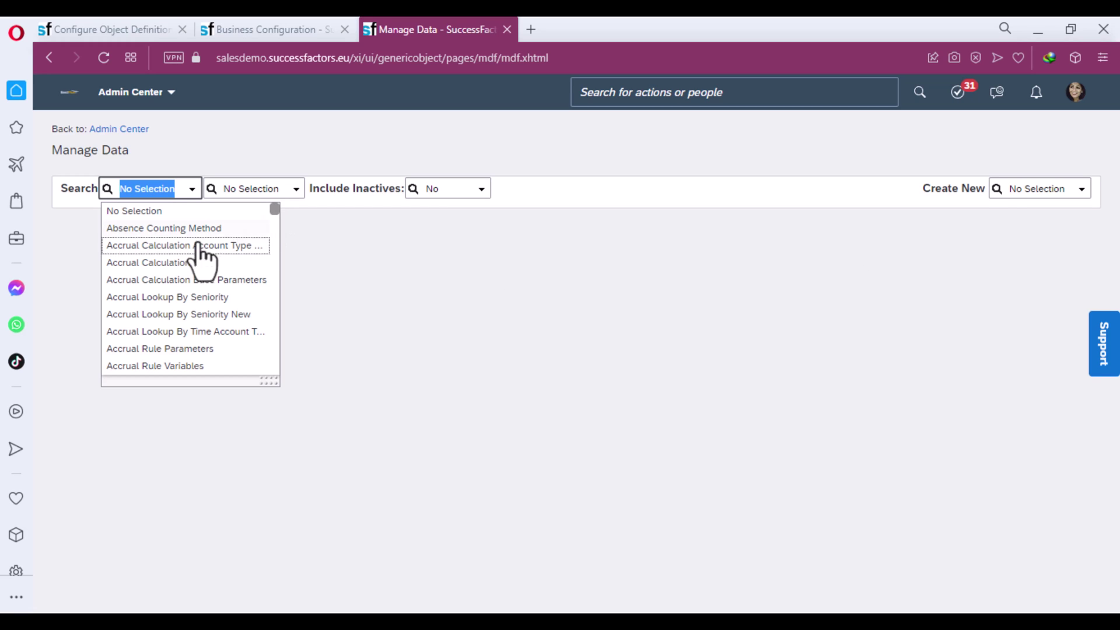
left_click(1079, 191)
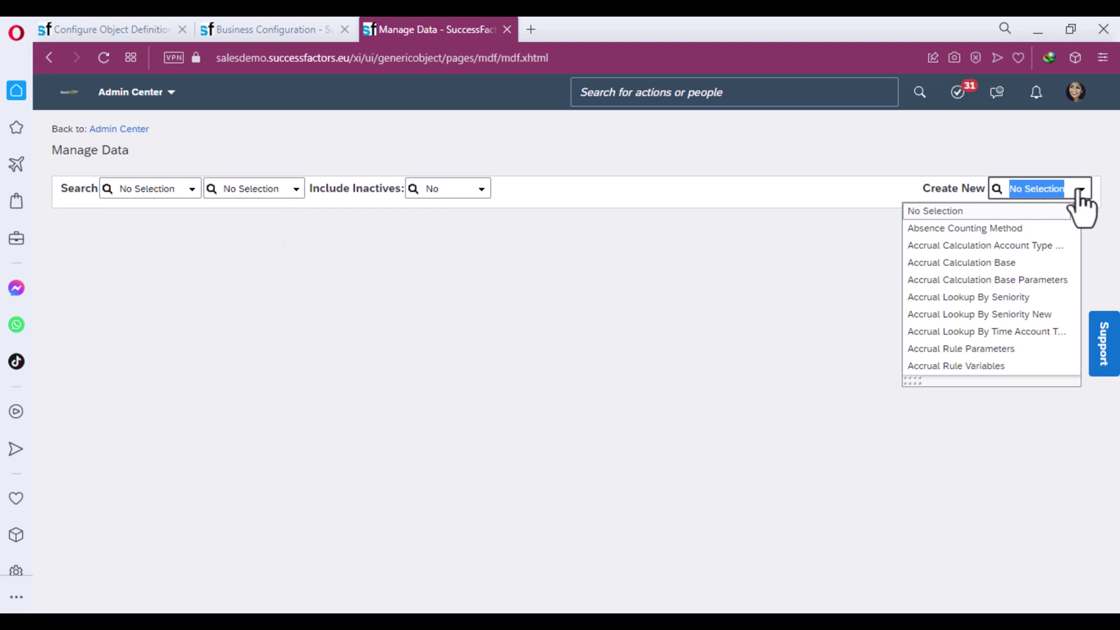
type("business")
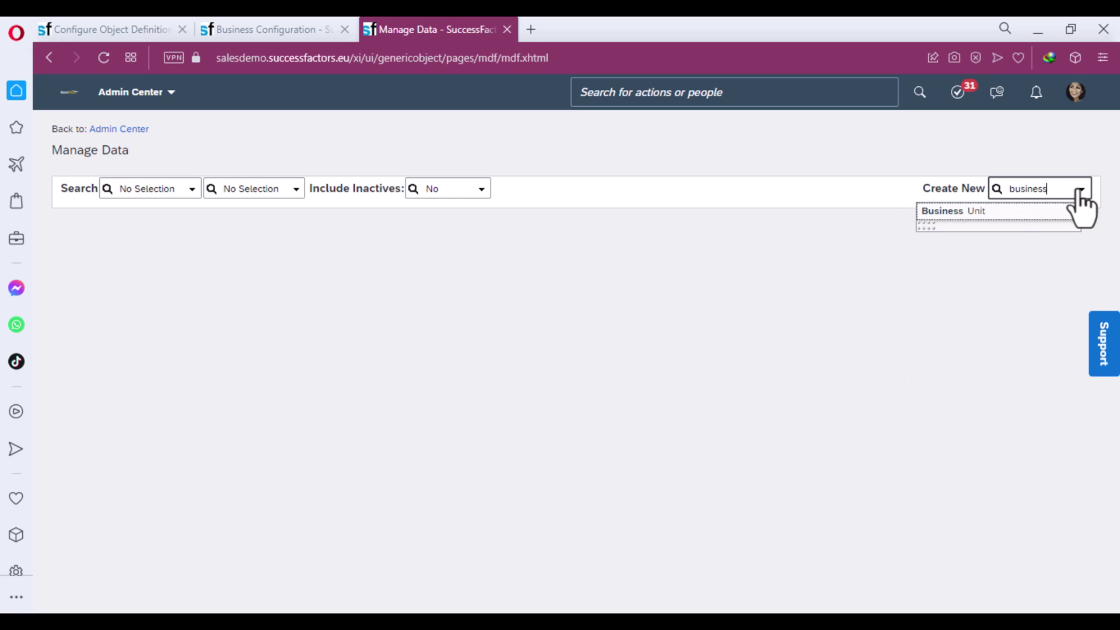
left_click(997, 216)
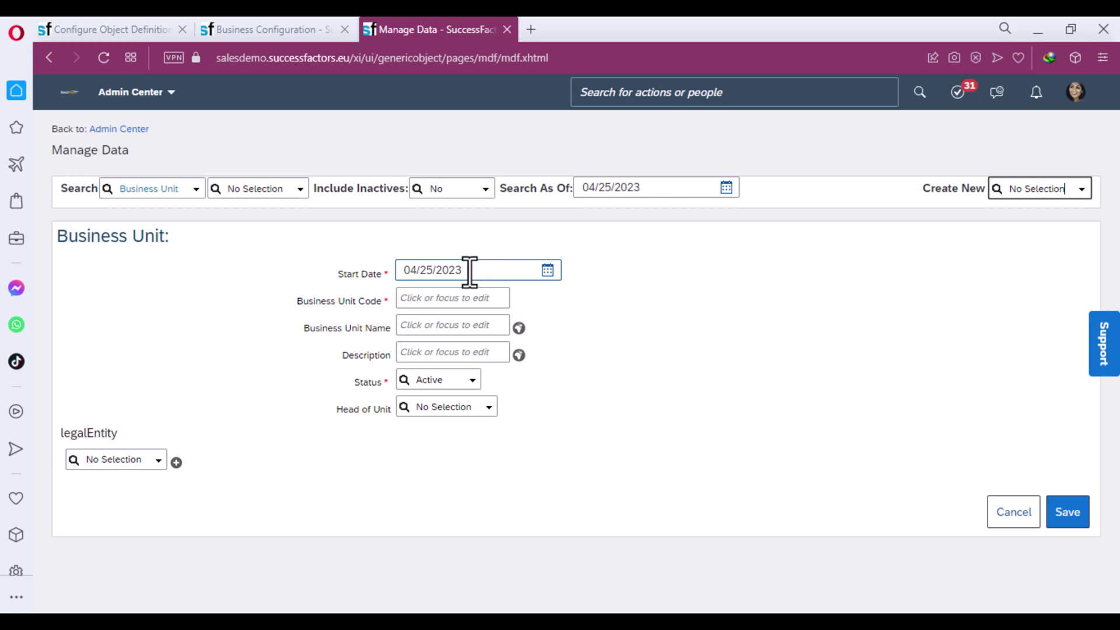
- Enter Business Unit Code MAH_BU1 and Business Unit Name 'MA Business Unit'
left_click(449, 300)
type("MAH_BU1")
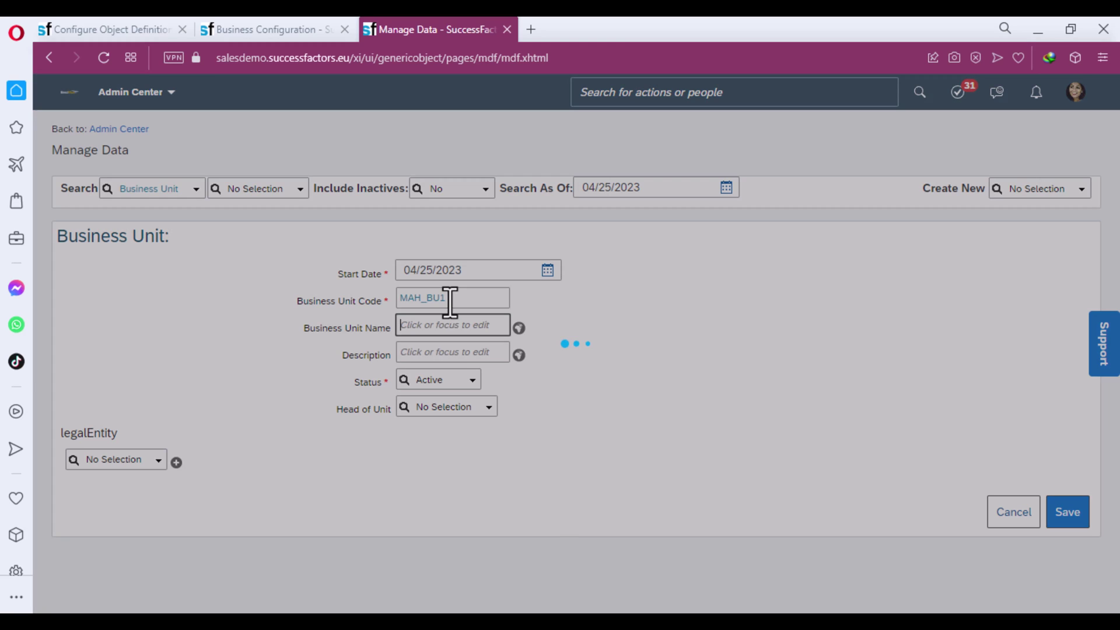
key("Tab")
type("M")
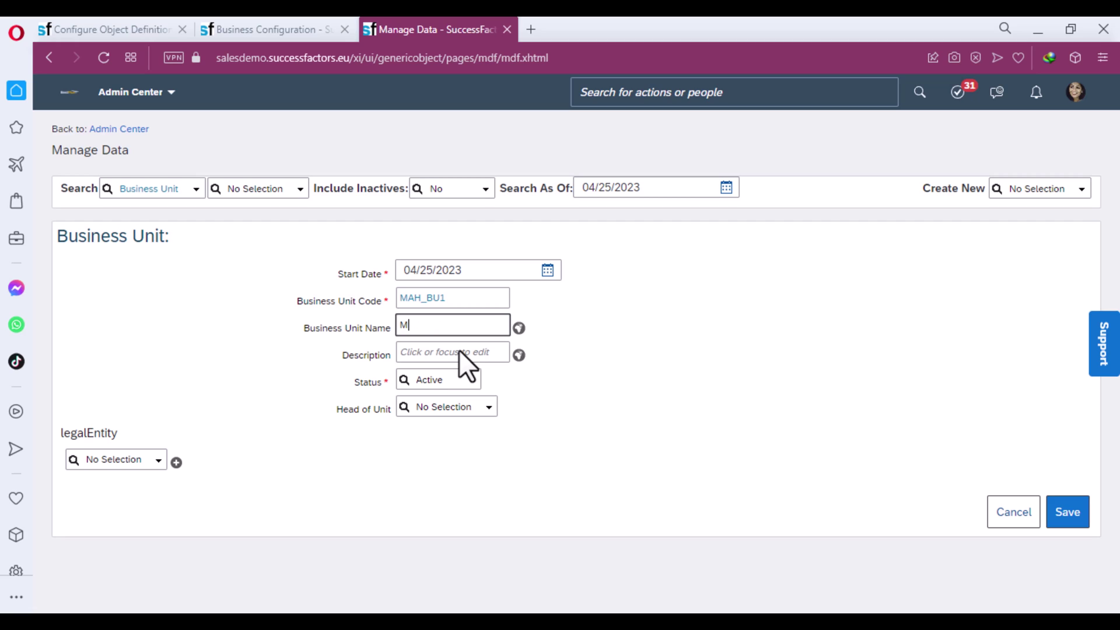
type("A Business Unit")
key("Tab")
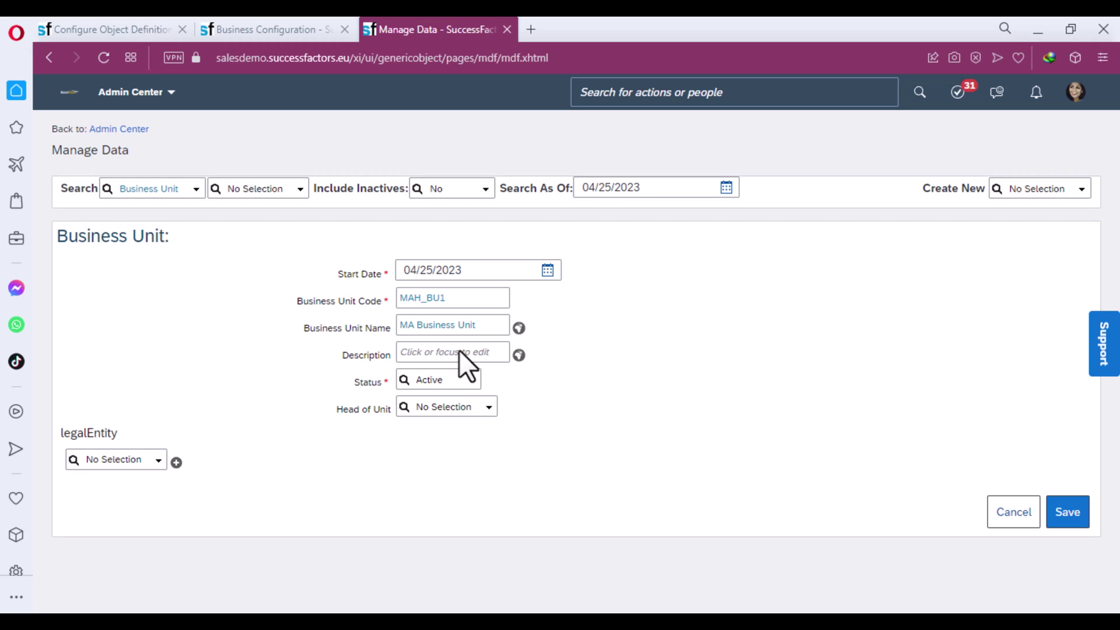
- Copy the name 'MA Business Unit' into the Description field
triple_click(474, 325)
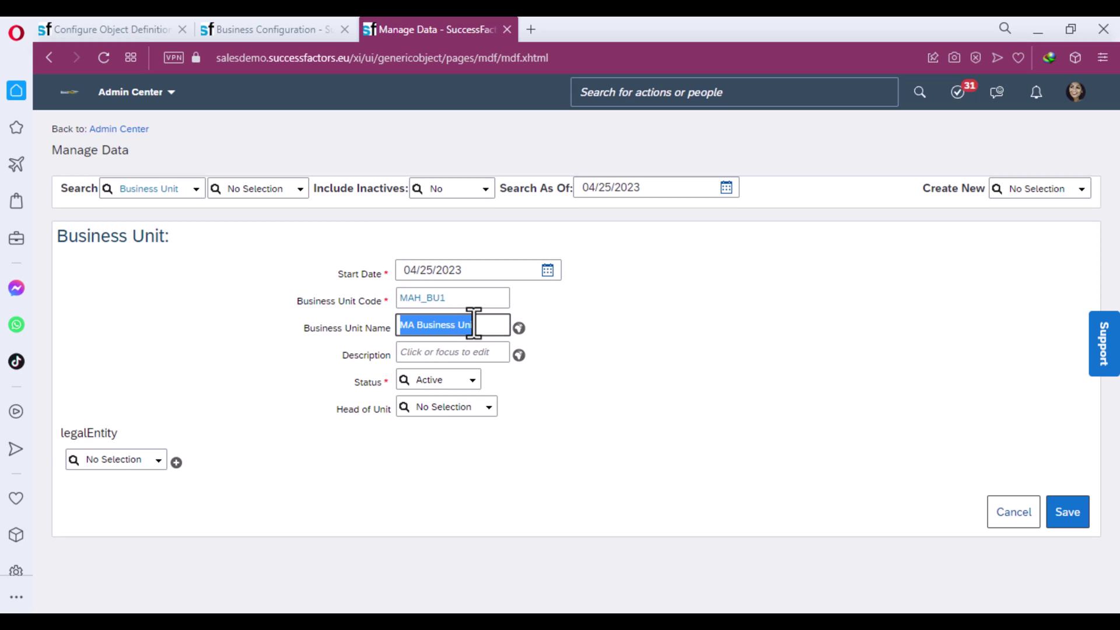
key("ctrl+c")
left_click(464, 352)
key("ctrl+v")
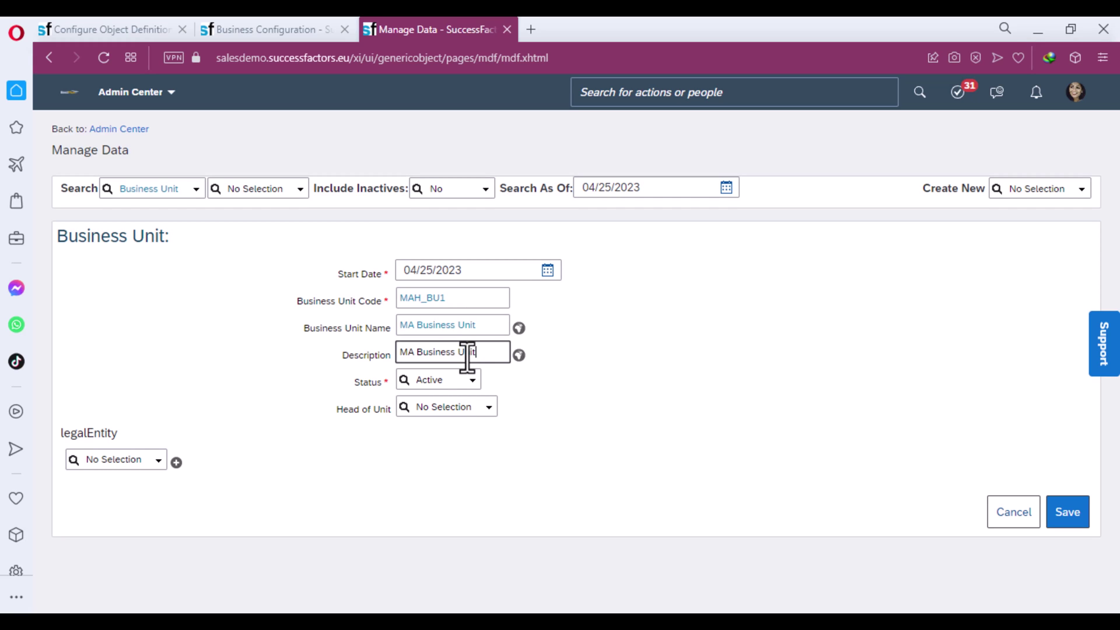
key("Tab")
left_click(488, 408)
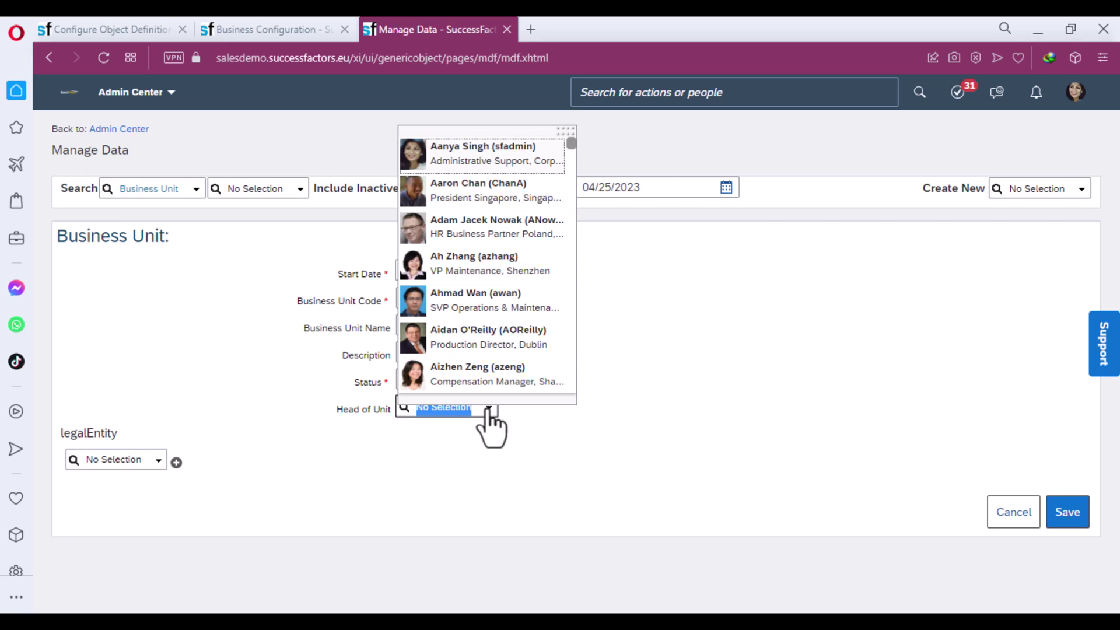
- Search for and assign the suggested employee as Head of Unit
type("co")
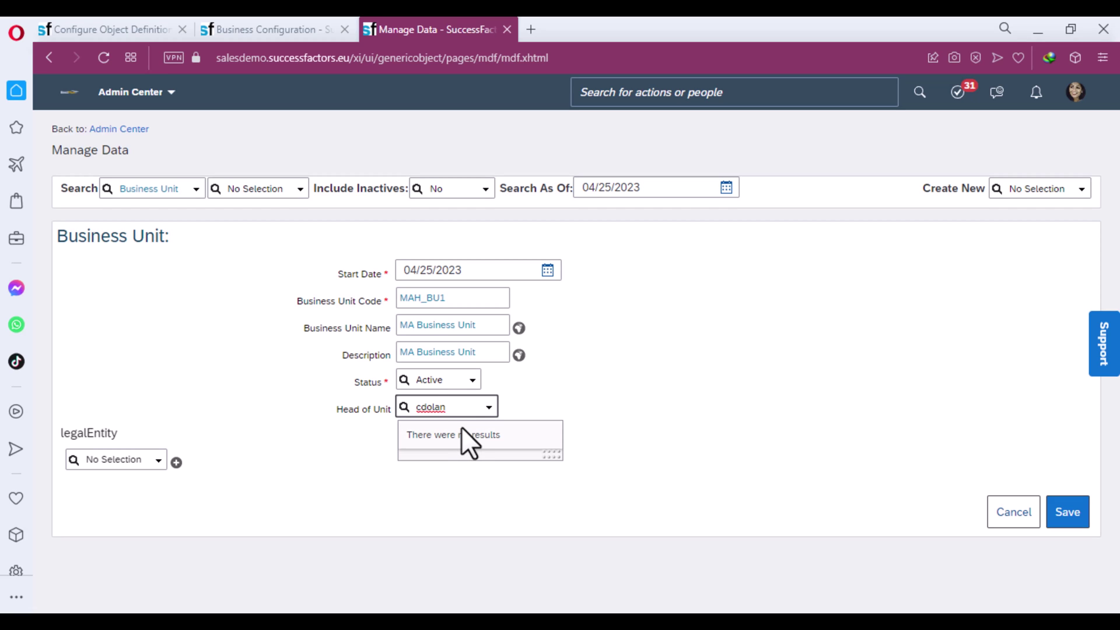
key("BackSpace")
key("BackSpace")
key("BackSpace")
key("BackSpace")
key("BackSpace")
key("BackSpace")
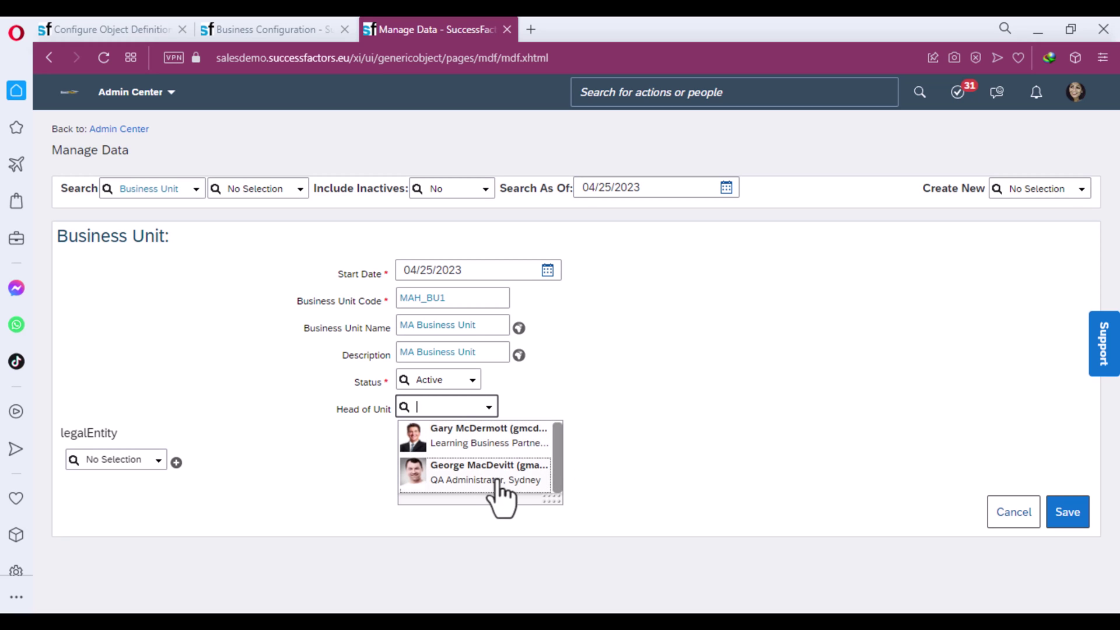
left_click(496, 439)
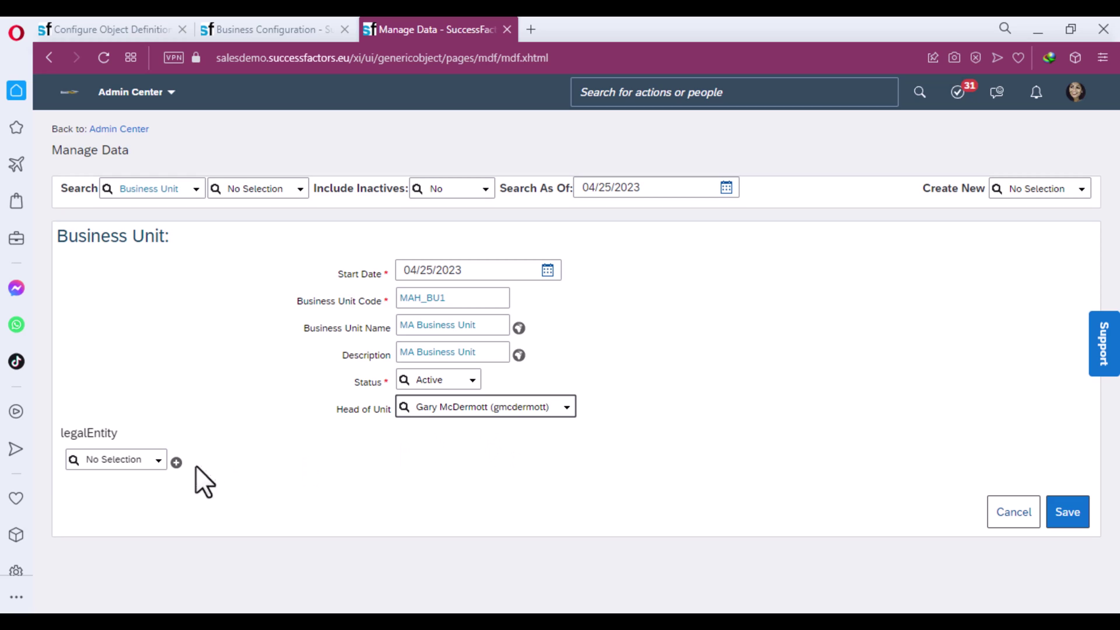
- Link legal entity BestRun (10000) to the business unit and save it
left_click(158, 461)
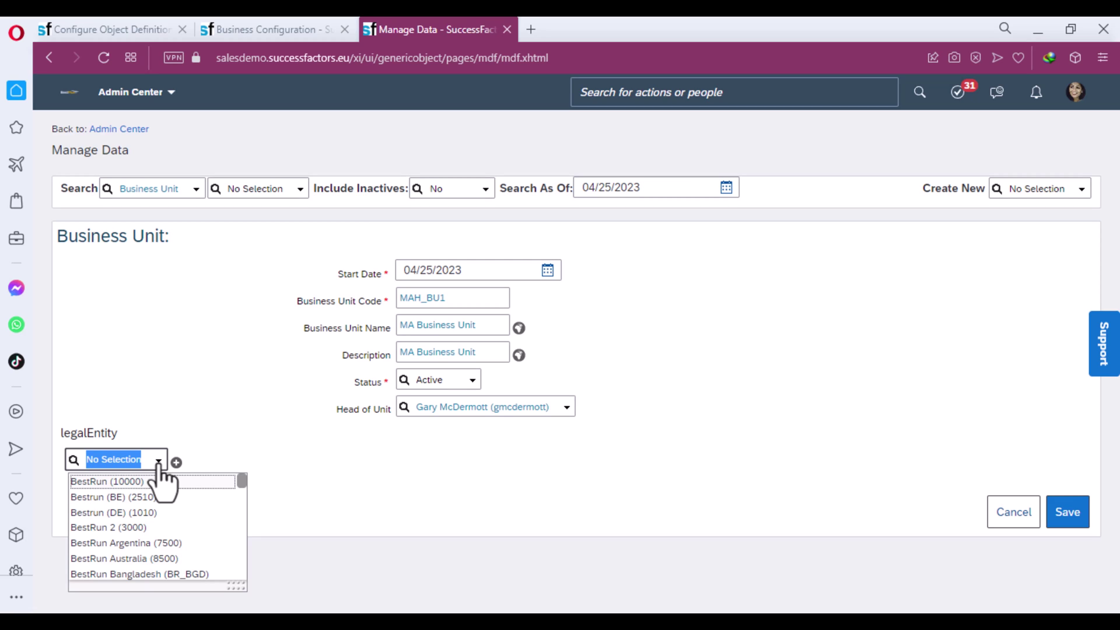
left_click(121, 490)
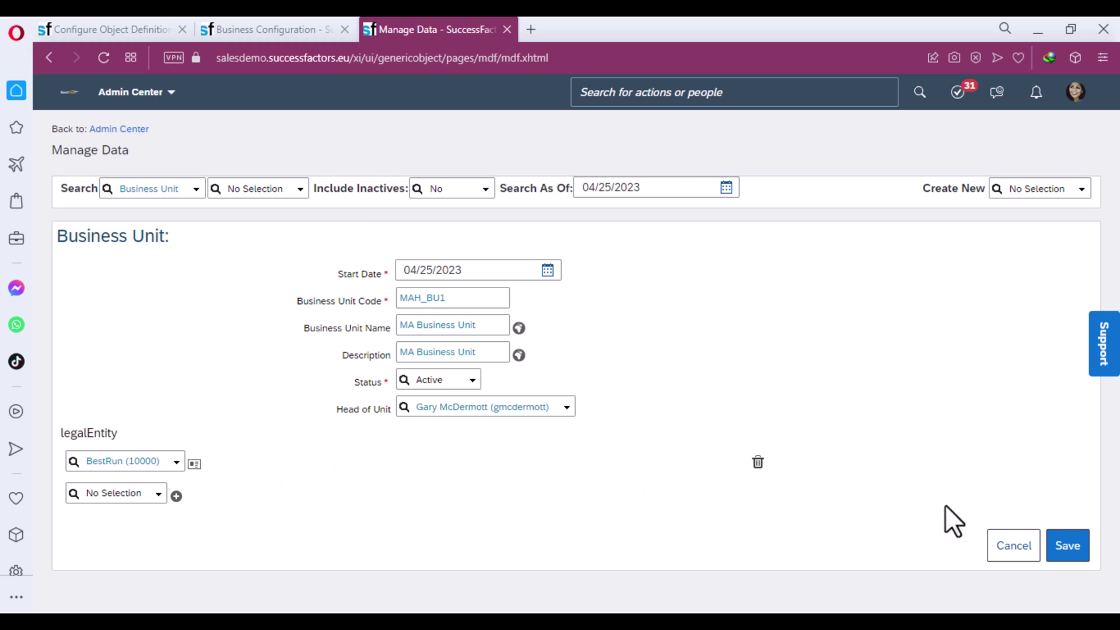
left_click(1071, 543)
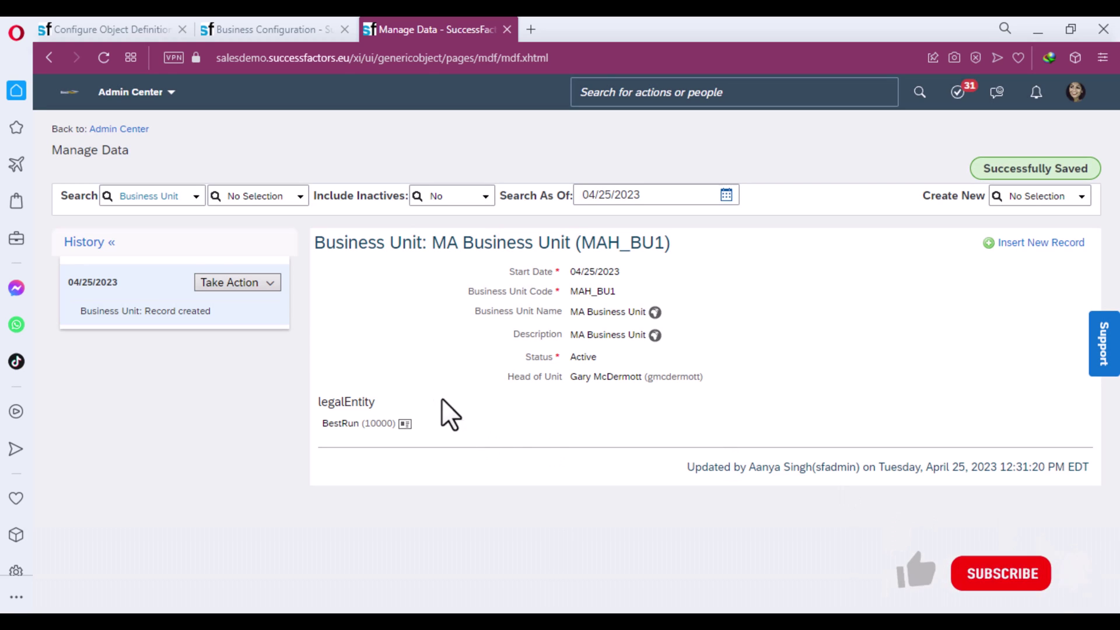
- Highlight the saved MA Business Unit (MAH_BU1) title and its BestRun (10000) legal entity
triple_click(473, 245)
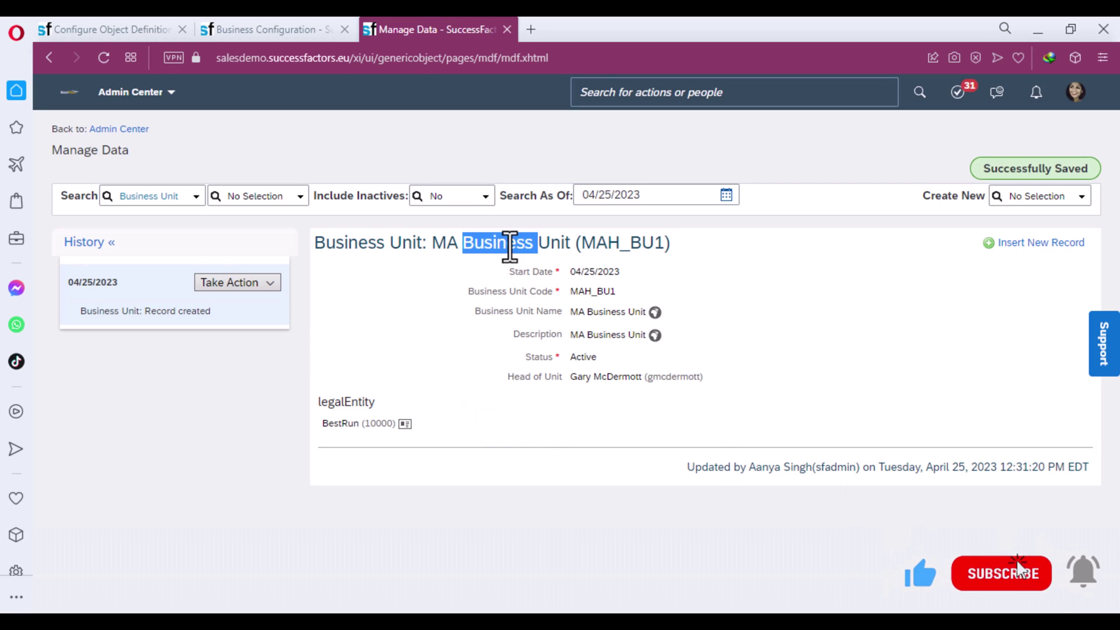
left_click(473, 245)
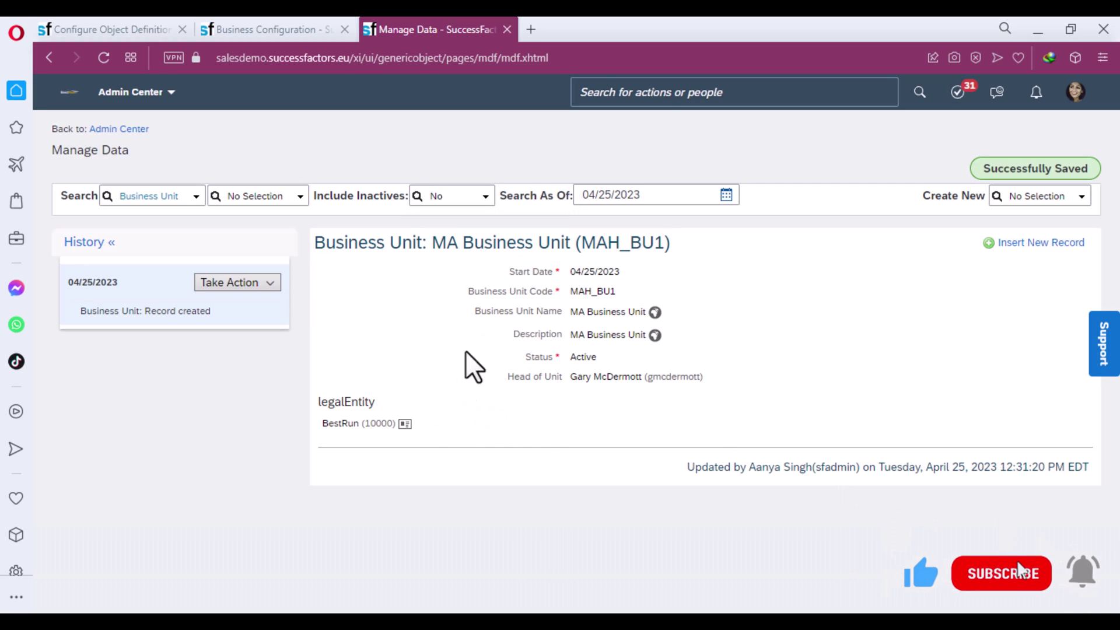
triple_click(368, 425)
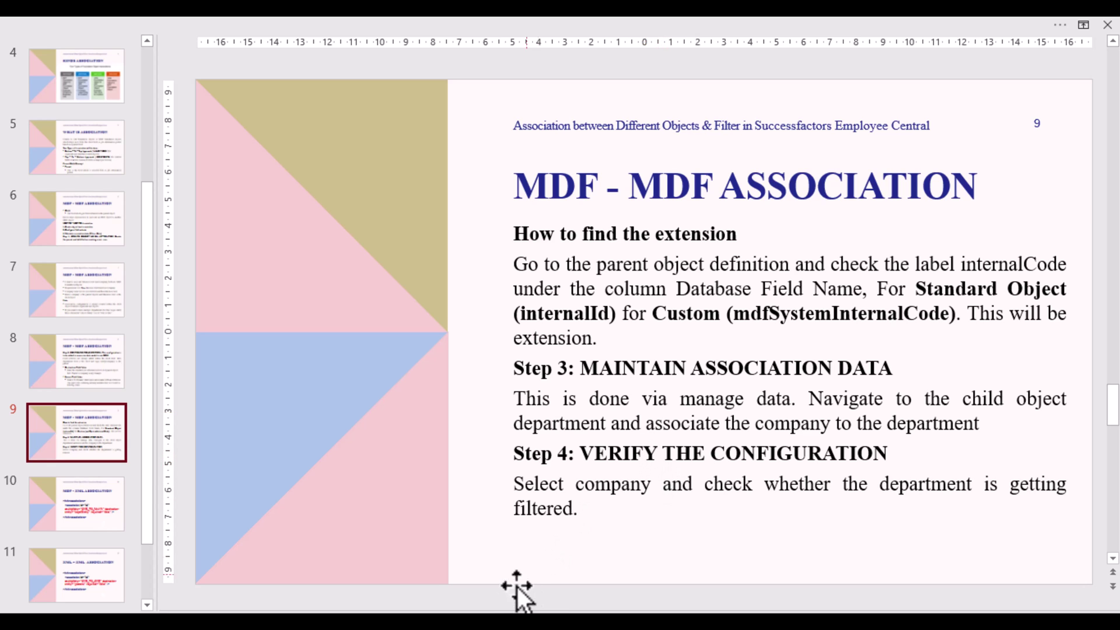
left_click(461, 621)
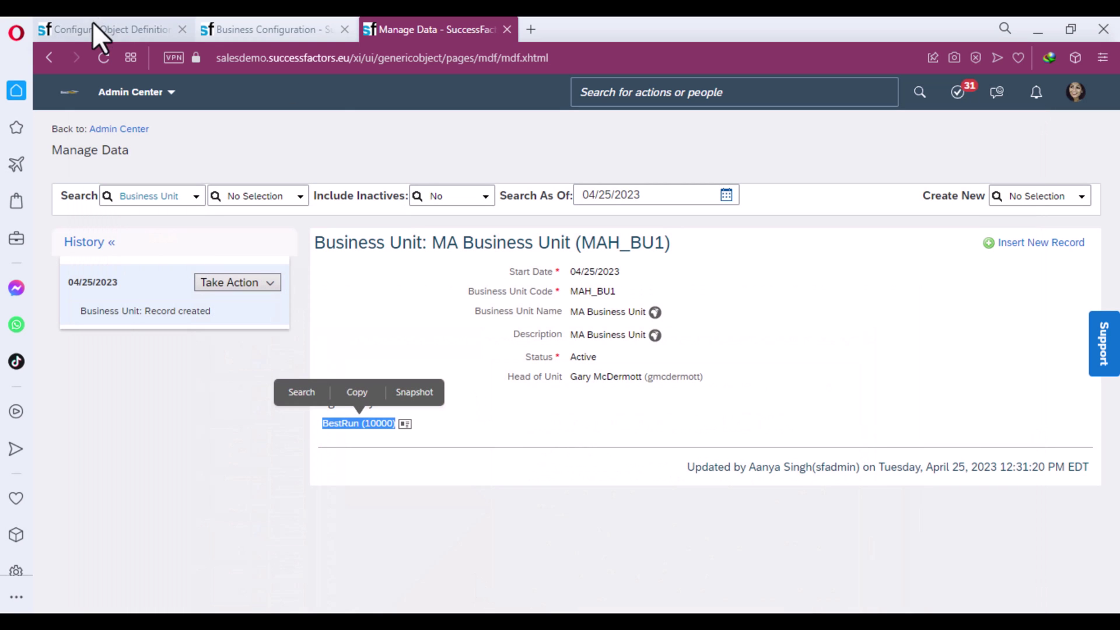
- Go to My Employee File and choose Actions > Change Job and Compensation Info
left_click(172, 96)
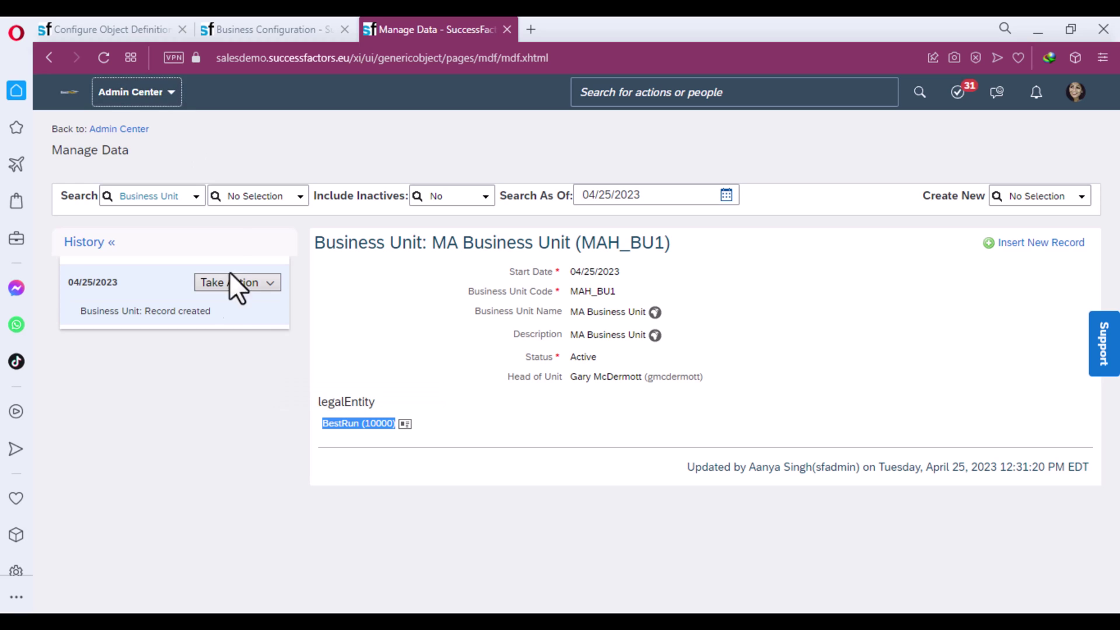
scroll(150, 326, "down", 7)
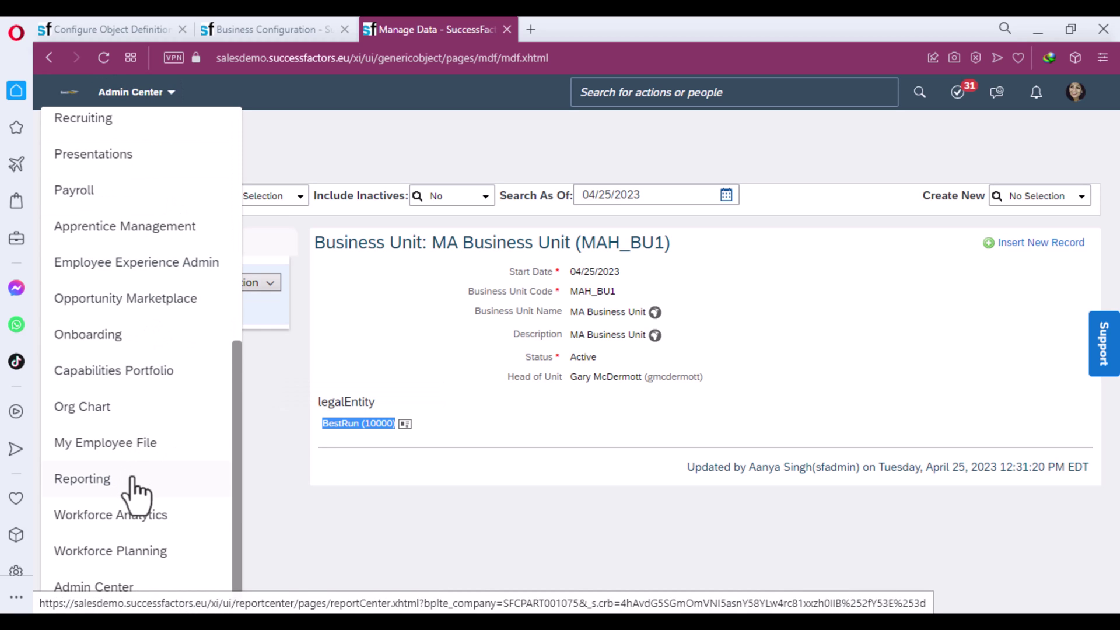
left_click(138, 445)
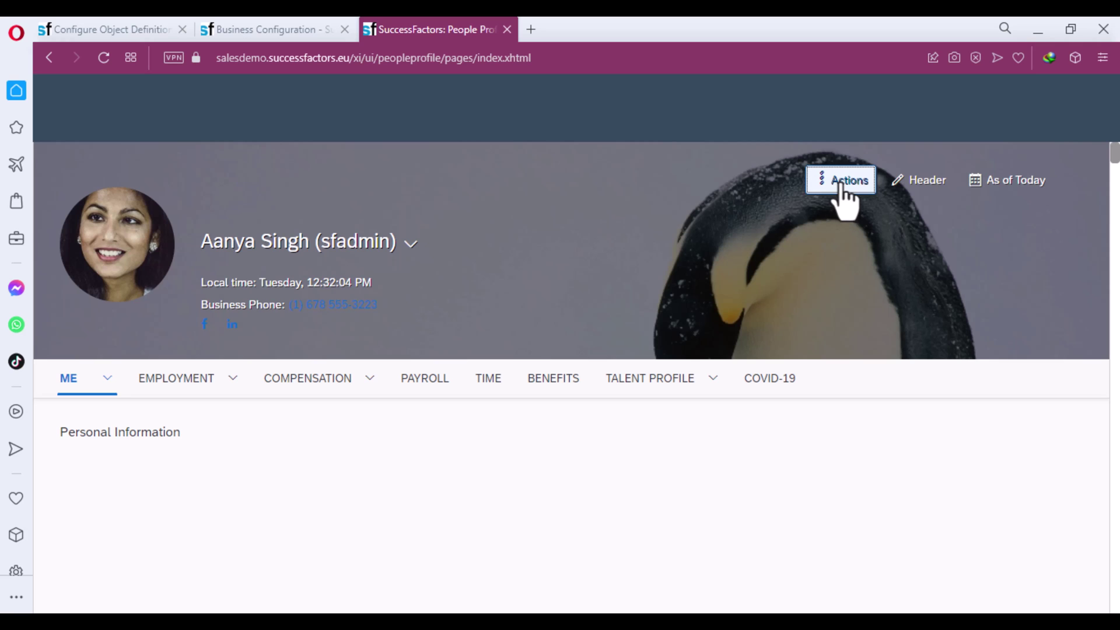
left_click(840, 184)
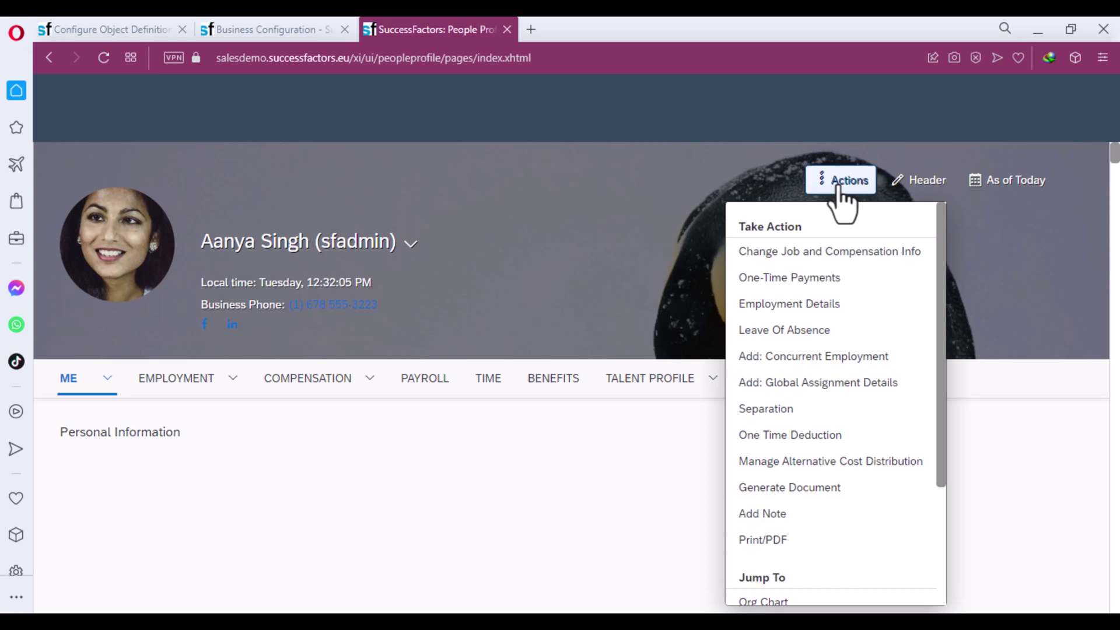
left_click(788, 256)
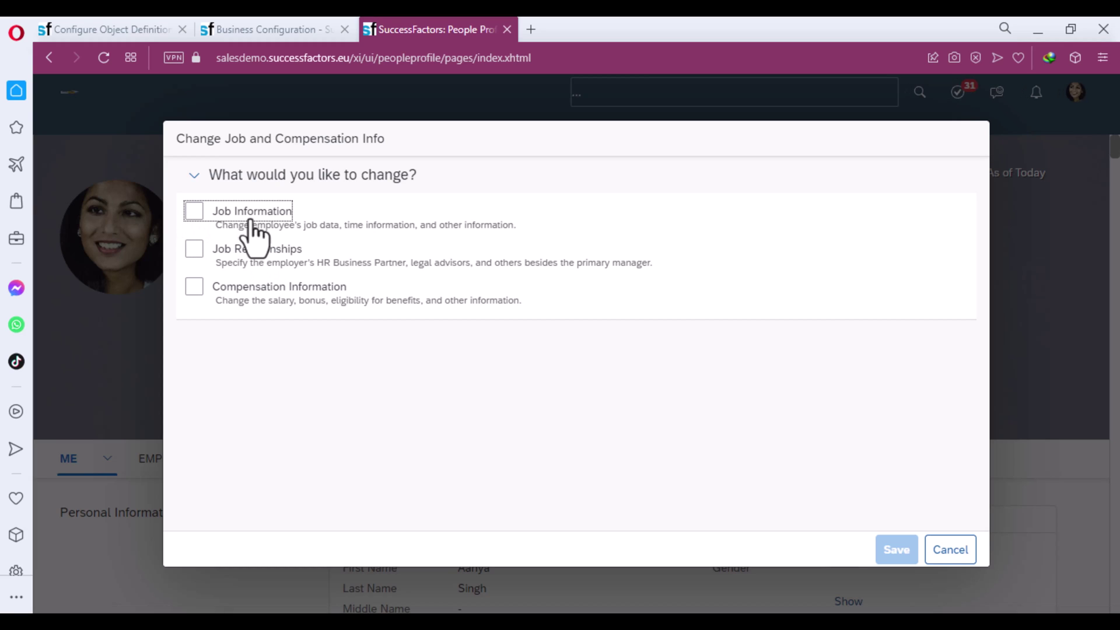
- Select Job Information and set the effective date to April 25, 2023
left_click(211, 214)
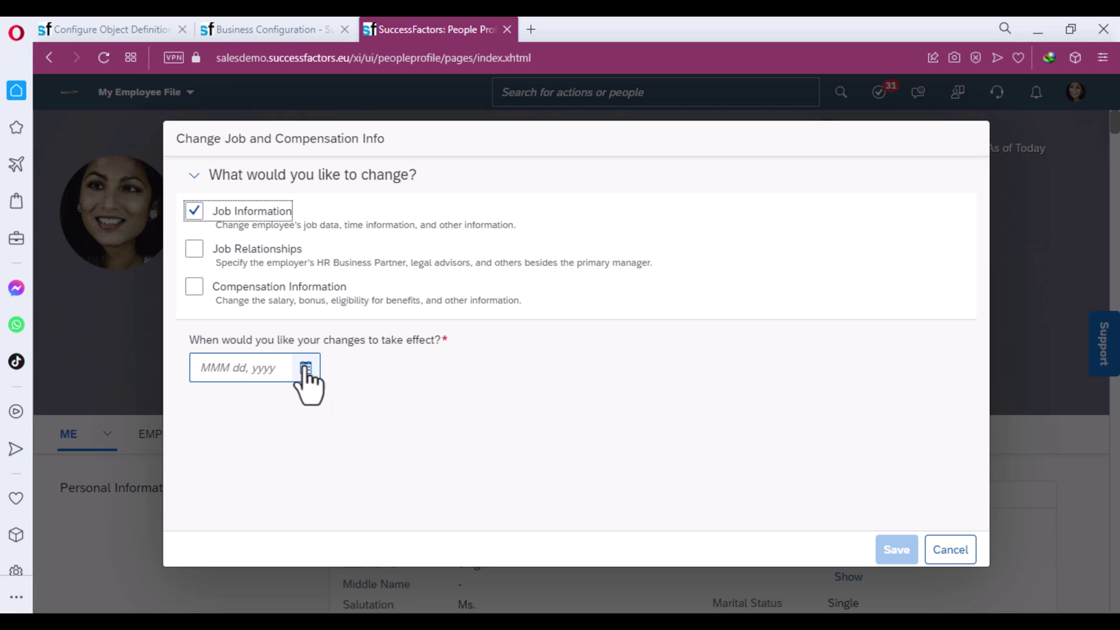
left_click(304, 369)
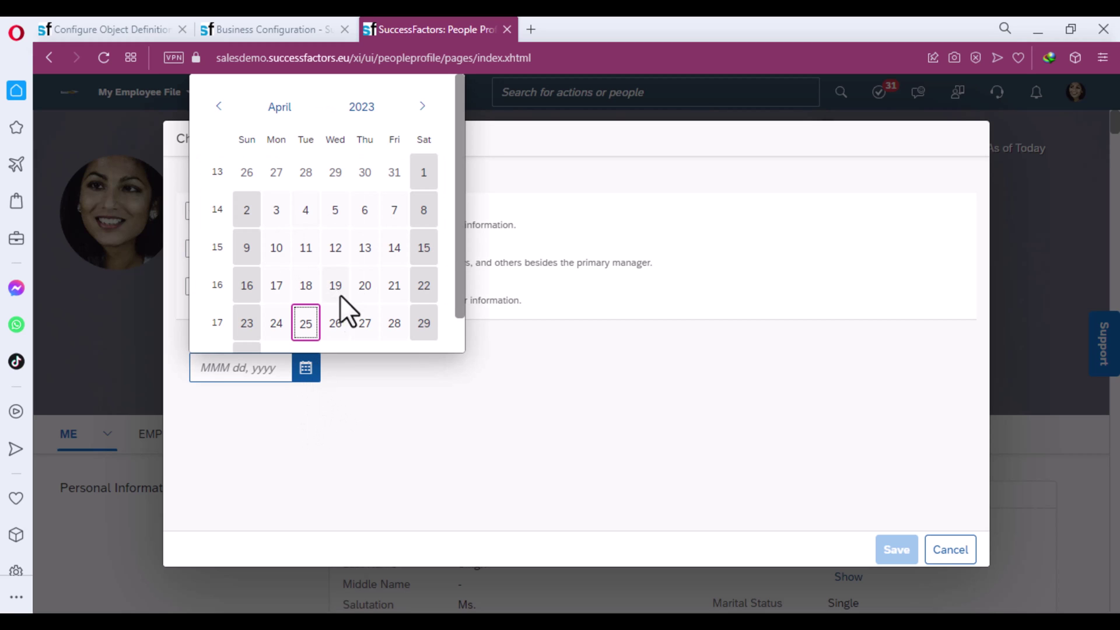
left_click(304, 324)
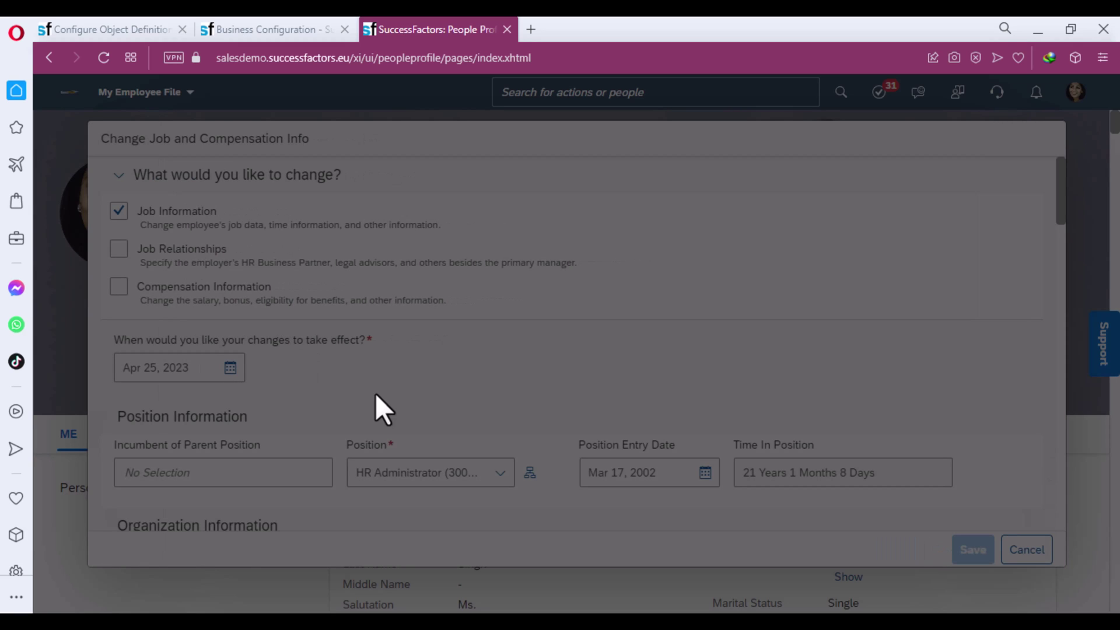
- Try to change the Company value, finding the Company list offers no data
scroll(378, 403, "down", 3)
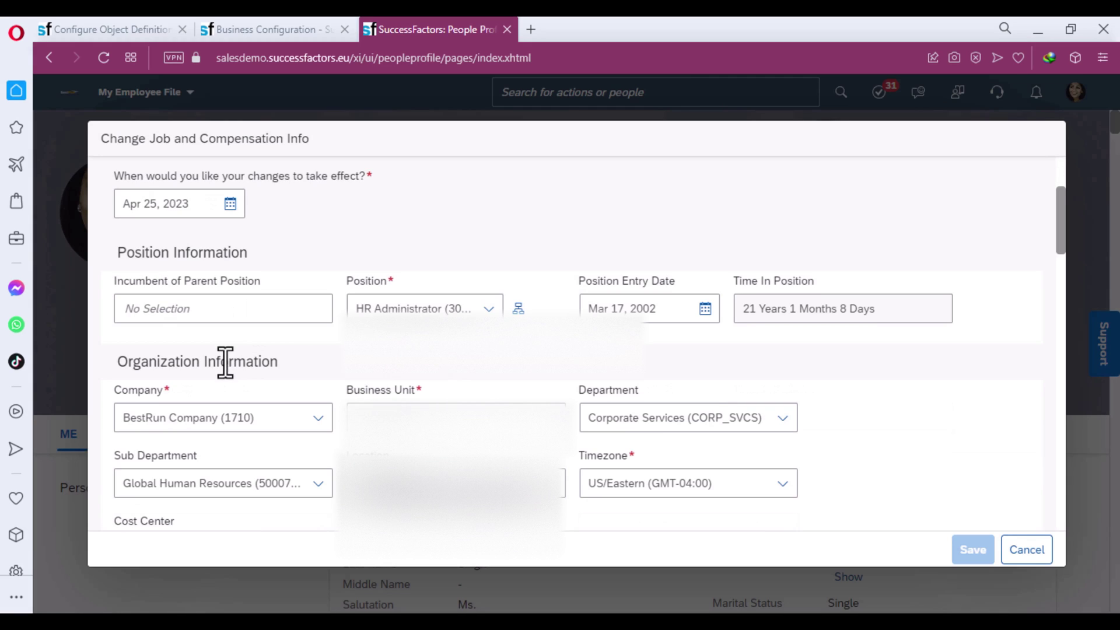
scroll(223, 358, "down", 2)
triple_click(244, 280)
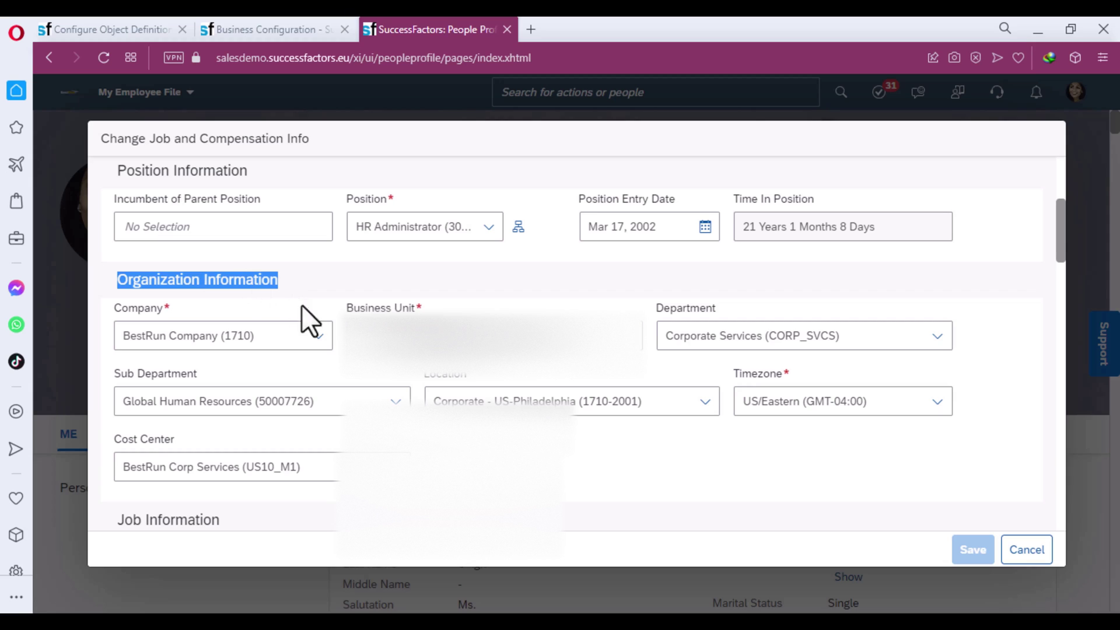
left_click(318, 337)
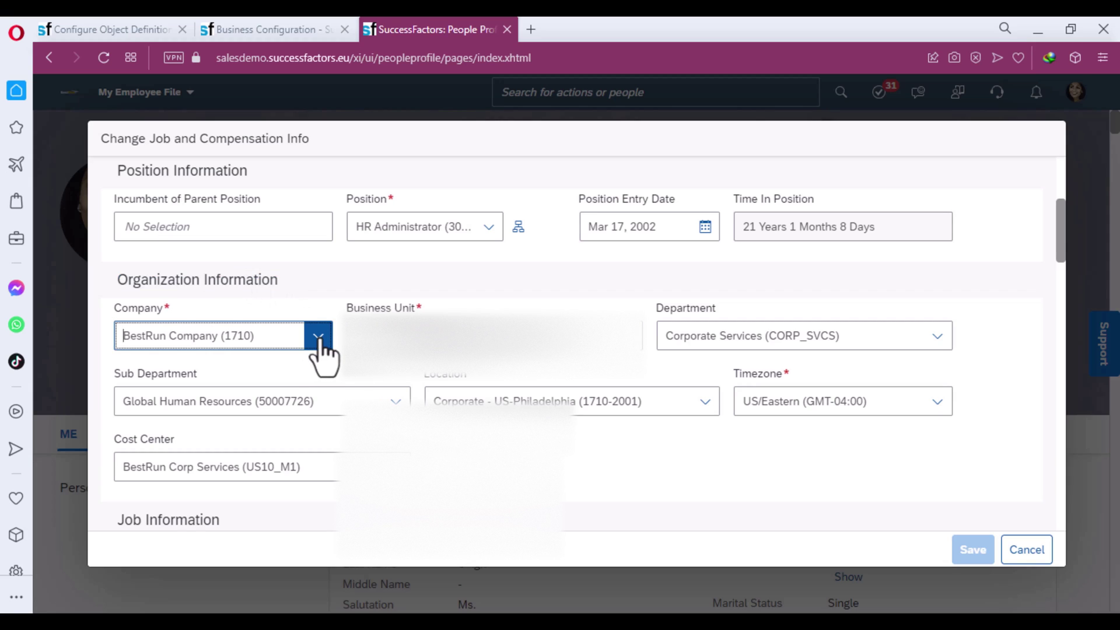
triple_click(276, 338)
key("Down")
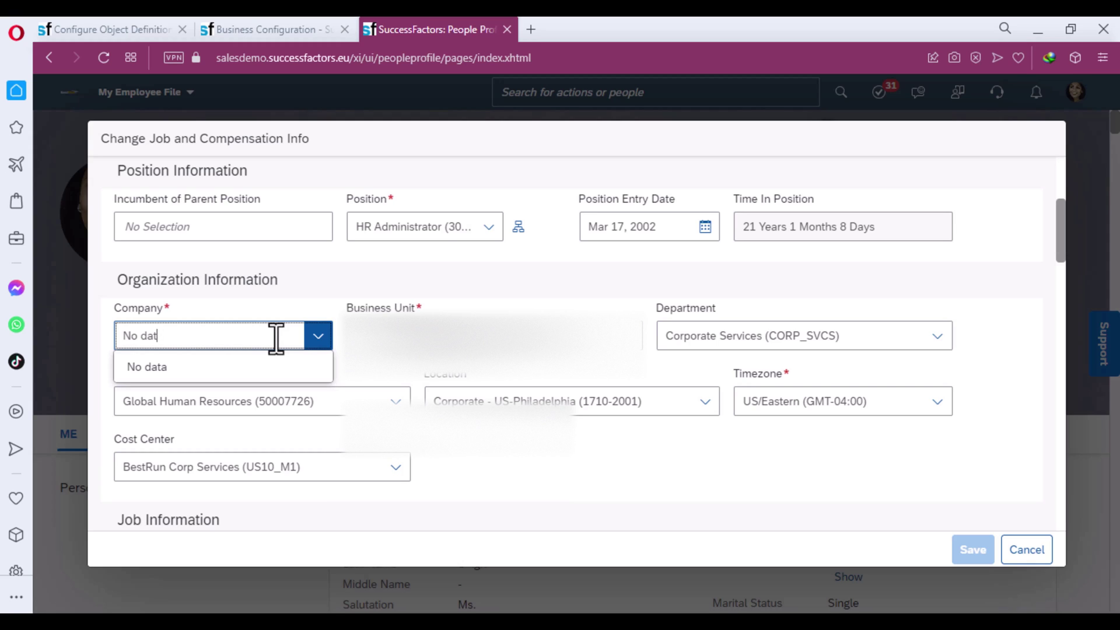
key("BackSpace")
key("BackSpace")
key("BackSpace")
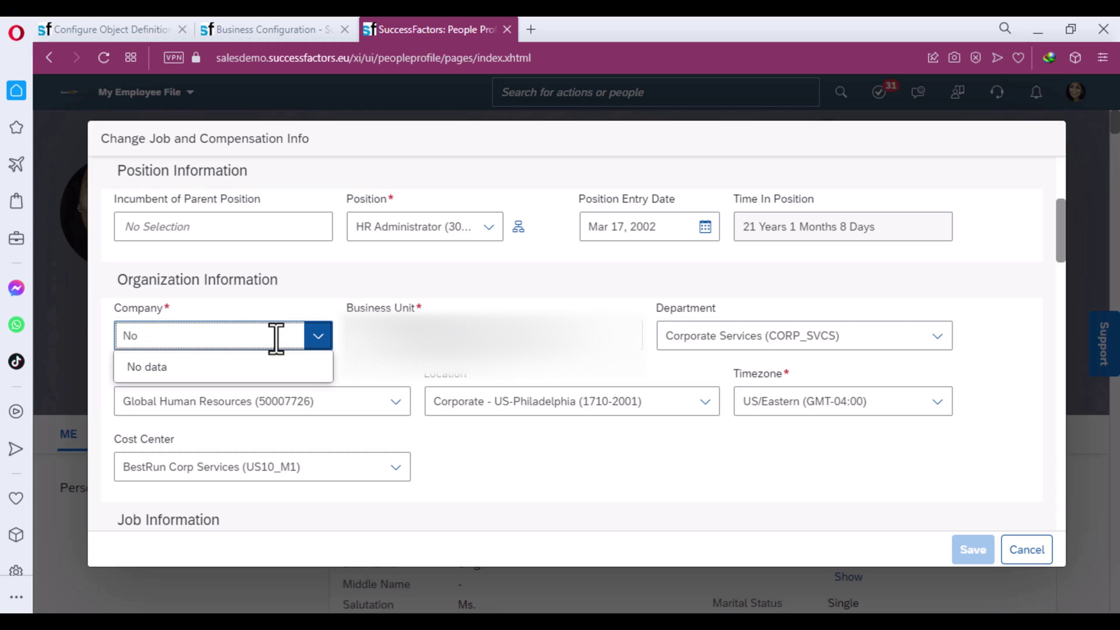
type("datadata")
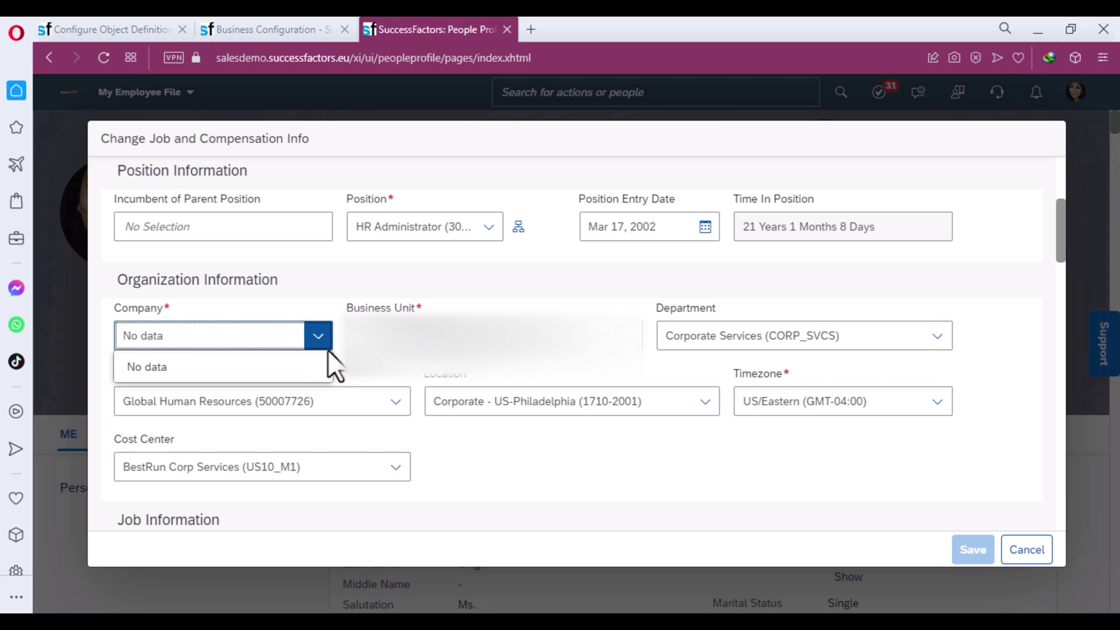
left_click(318, 344)
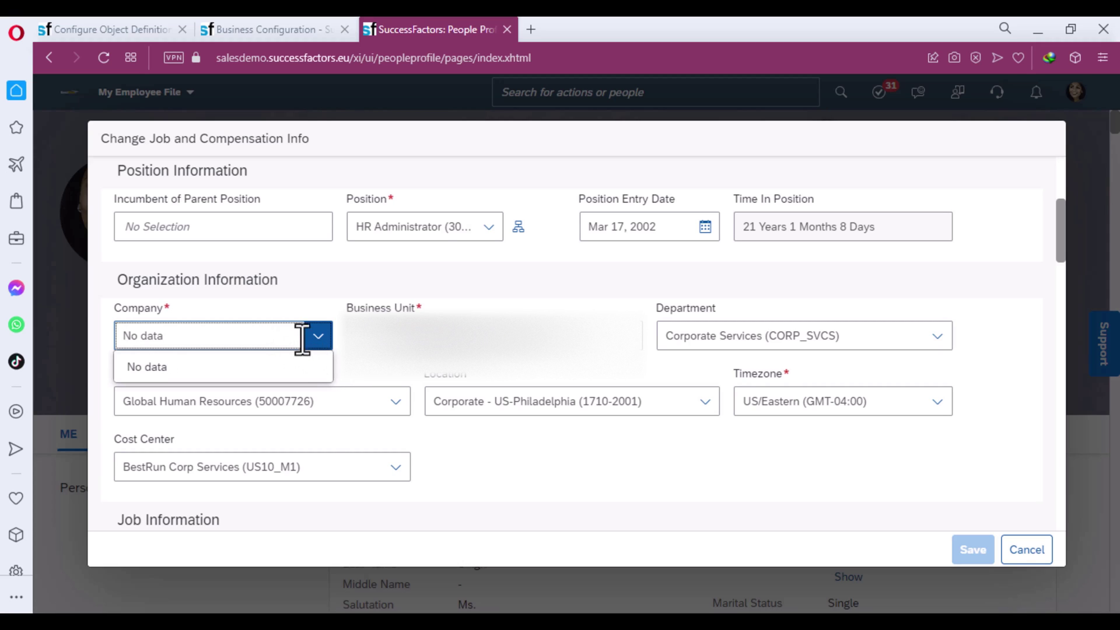
triple_click(245, 336)
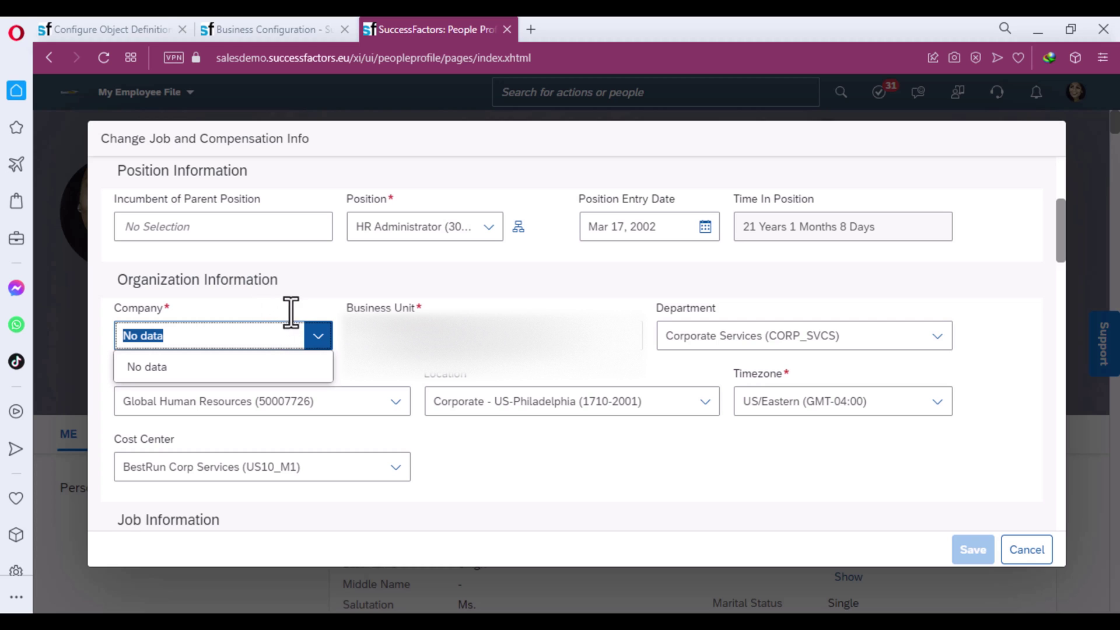
- Duplicate the Business Configuration tab, then return to the job change form
left_click(117, 31)
left_click(274, 33)
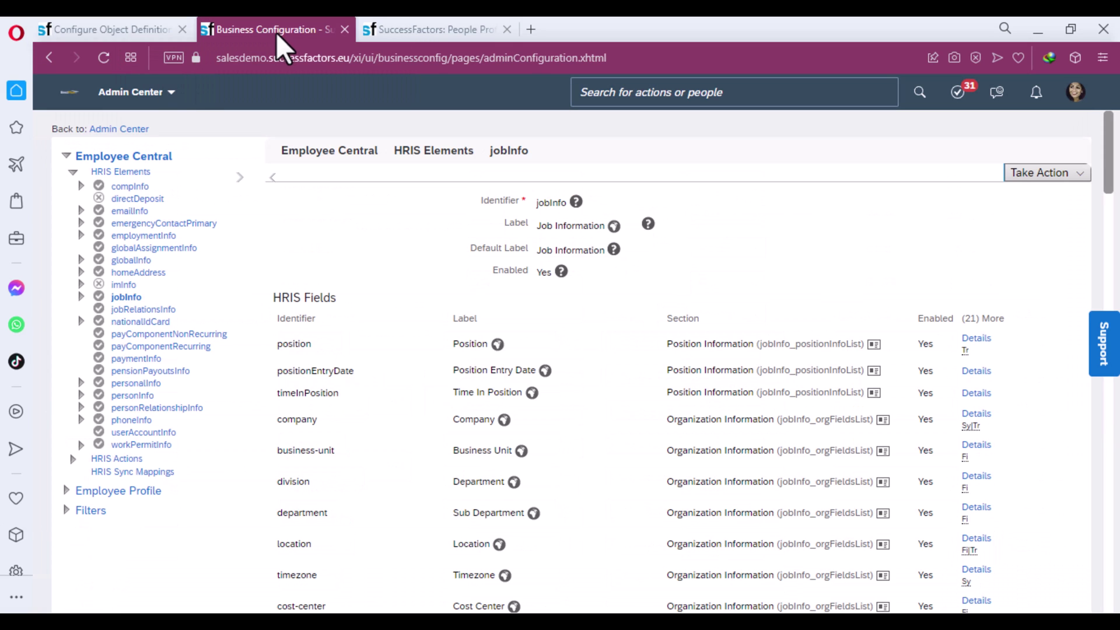
right_click(276, 33)
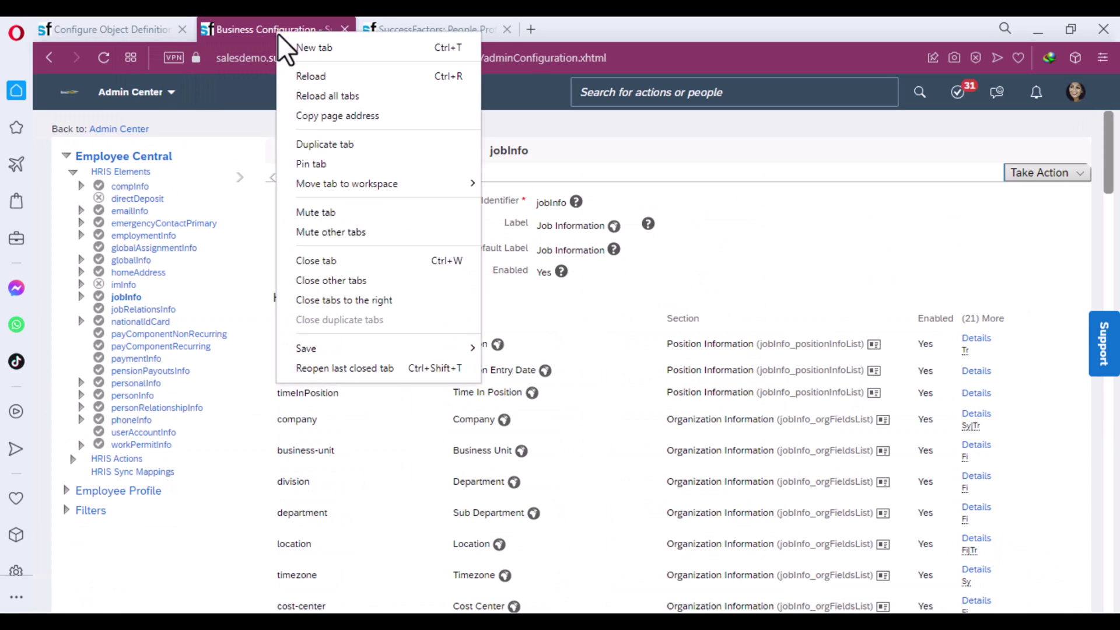
left_click(346, 145)
left_click(552, 27)
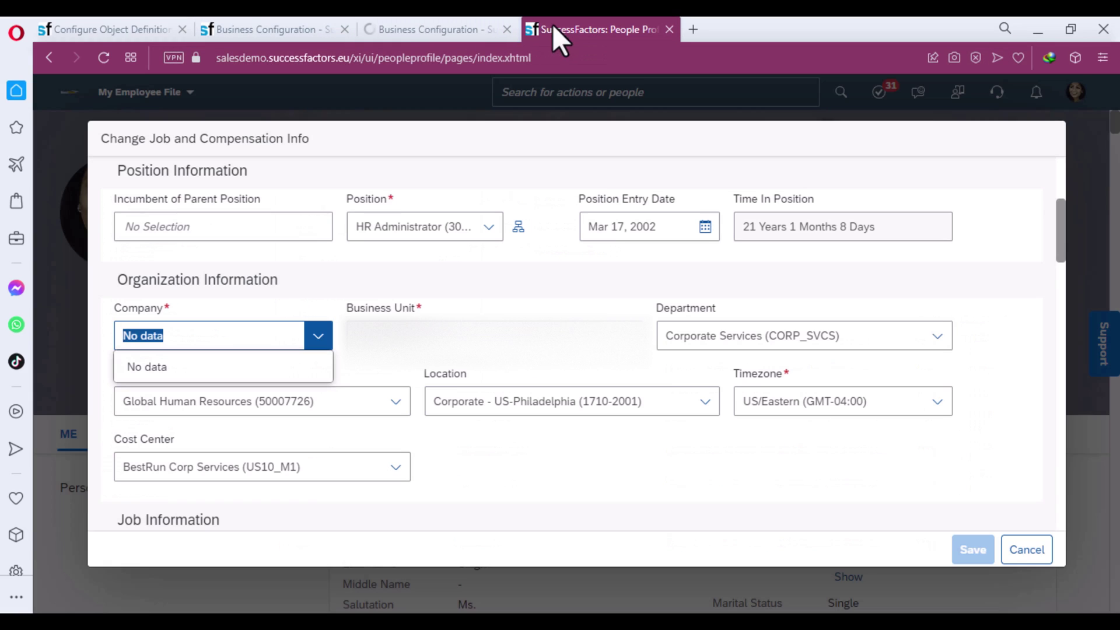
- Cancel the unfinished change and reopen Change Job and Compensation Info
left_click(1026, 549)
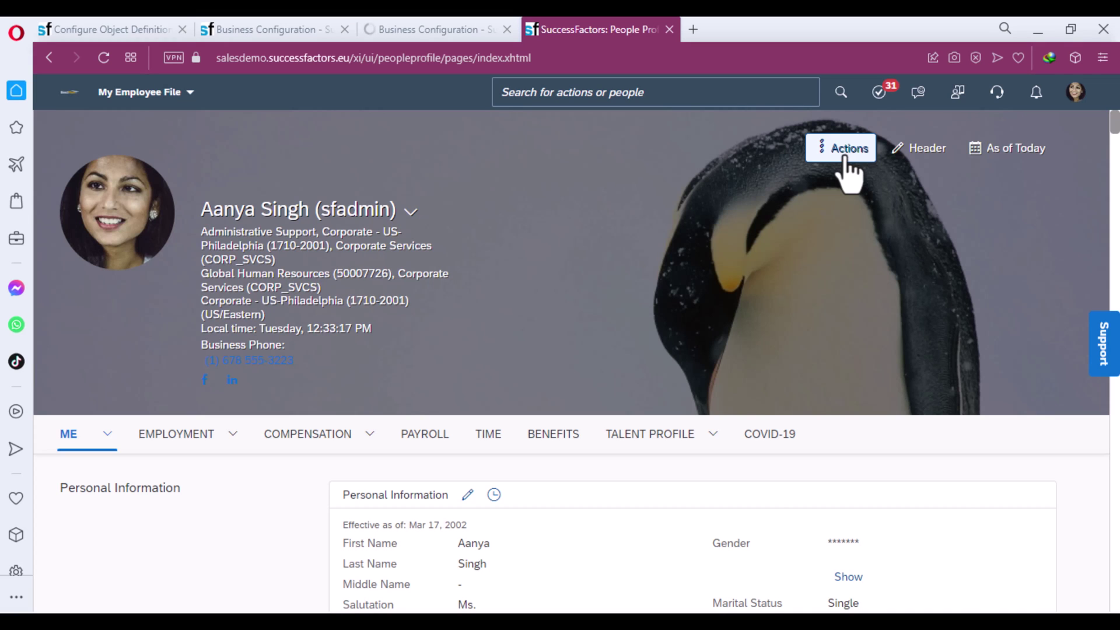
left_click(845, 153)
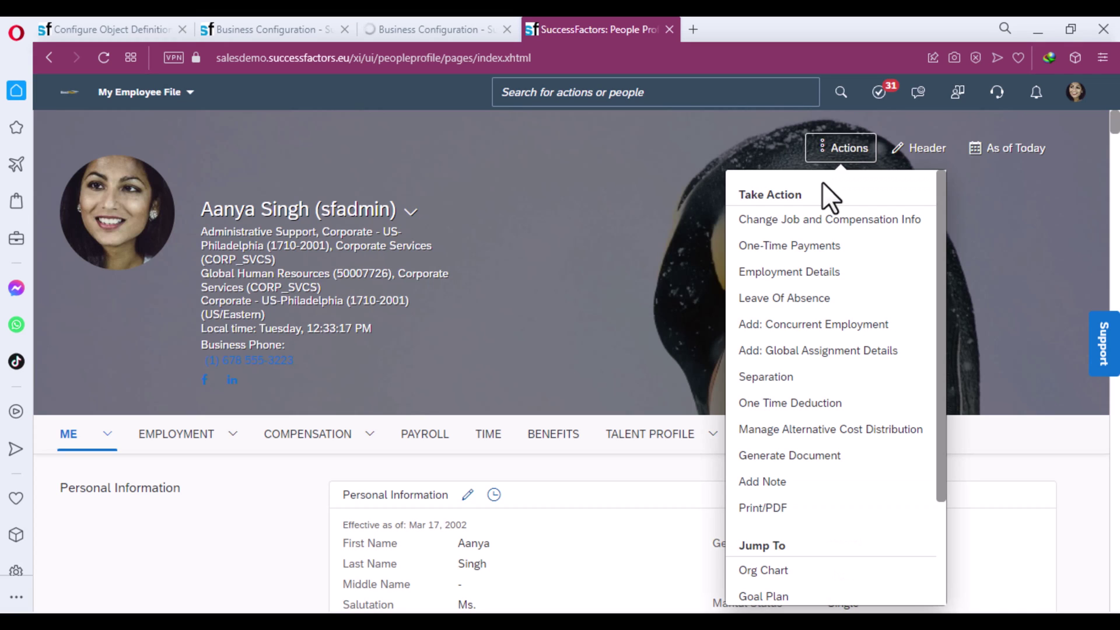
left_click(809, 220)
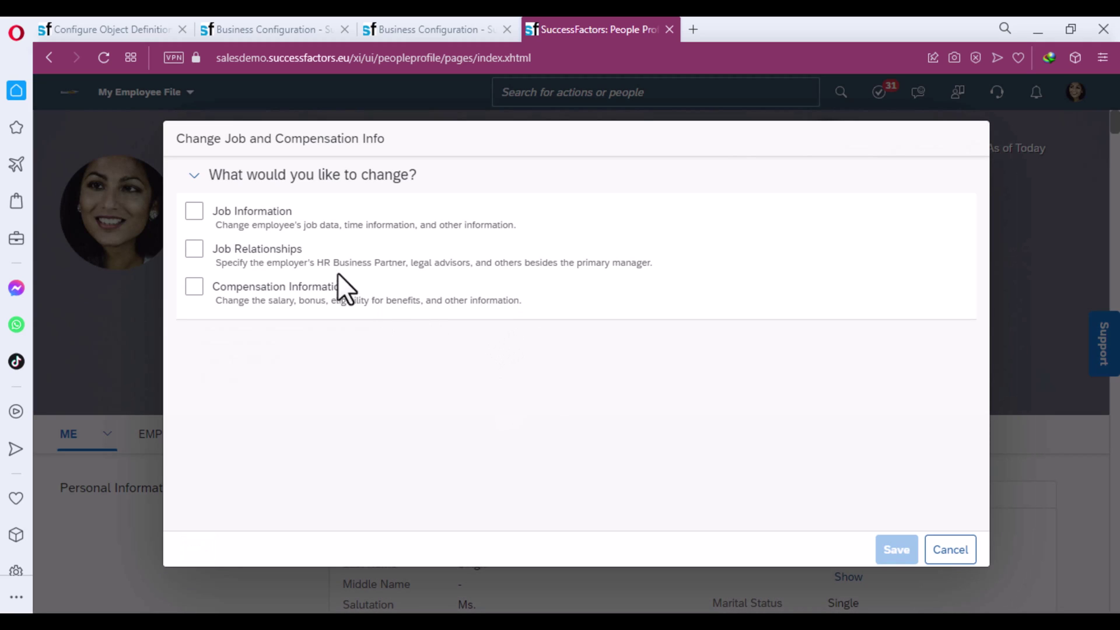
- Choose Job Information effective Apr 25, 2023 and select Company BestRun Company (1710)
left_click(267, 211)
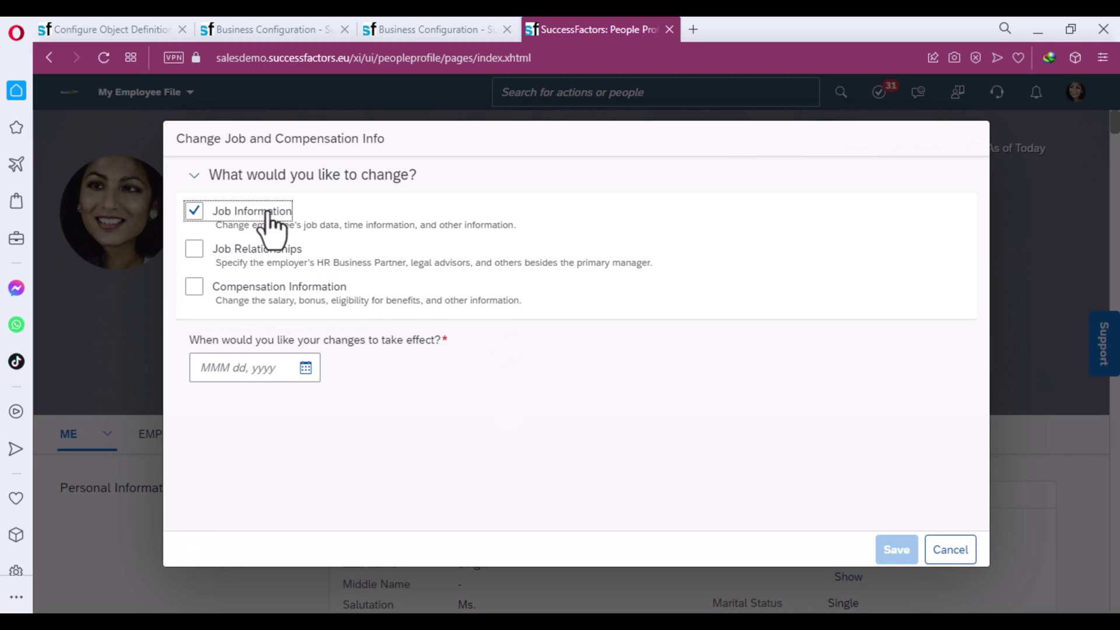
left_click(306, 368)
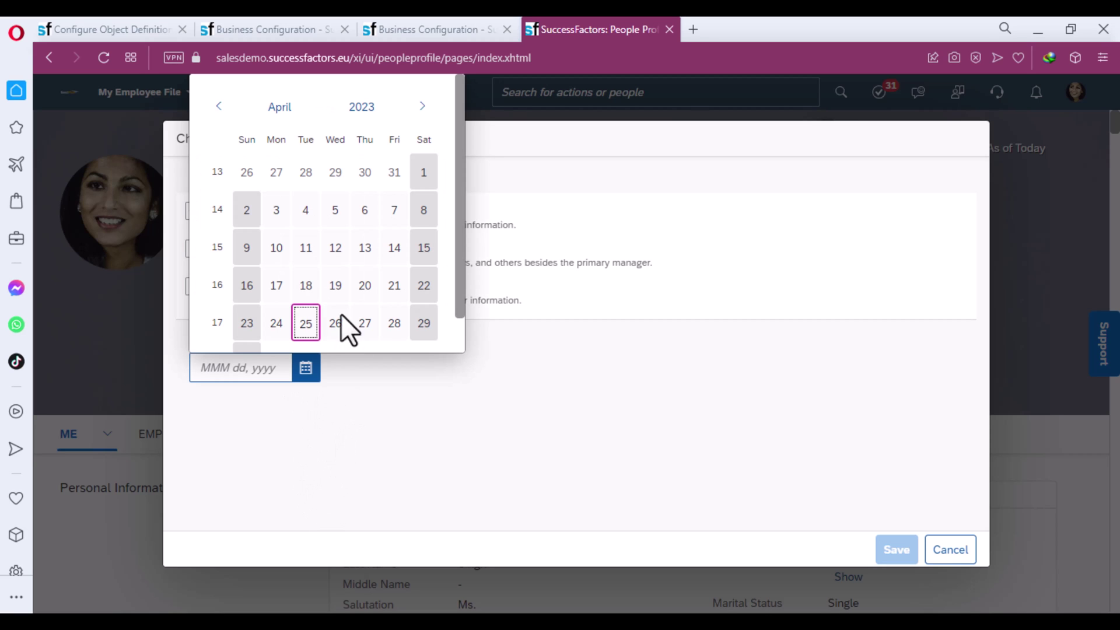
left_click(305, 323)
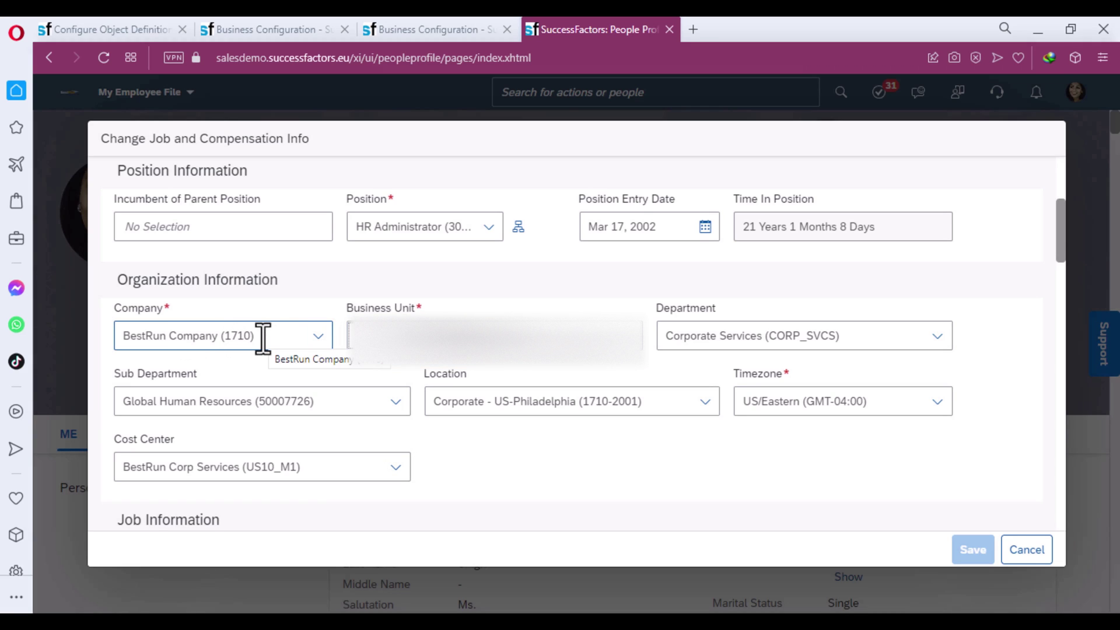
left_click_drag(277, 338, 96, 328)
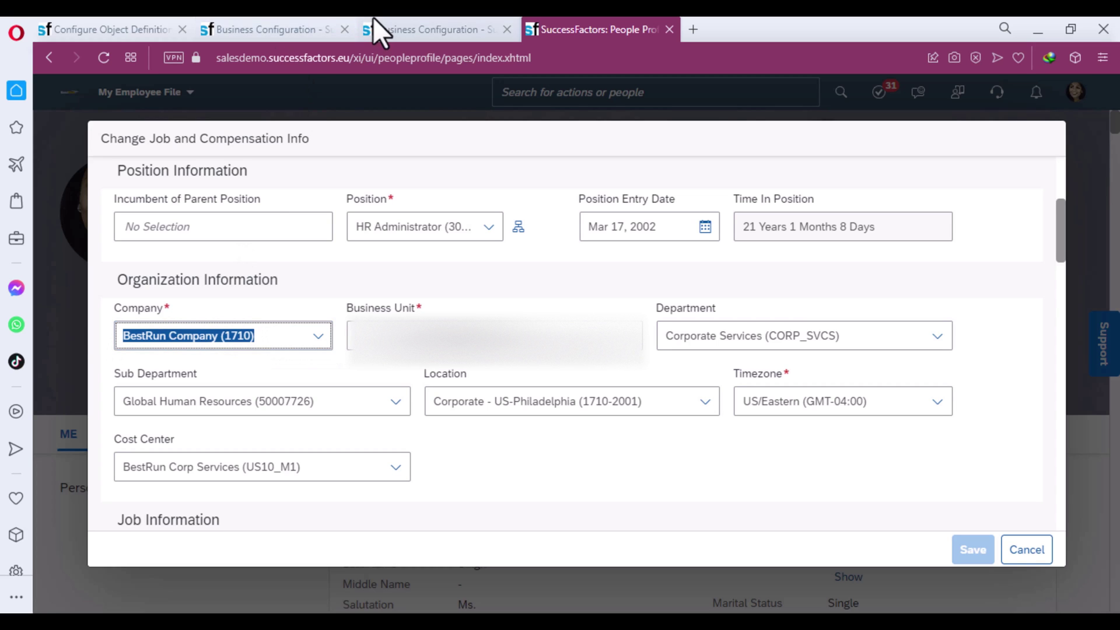
- In the third tab, search 'manage data' from the header and open Manage Data
left_click(390, 23)
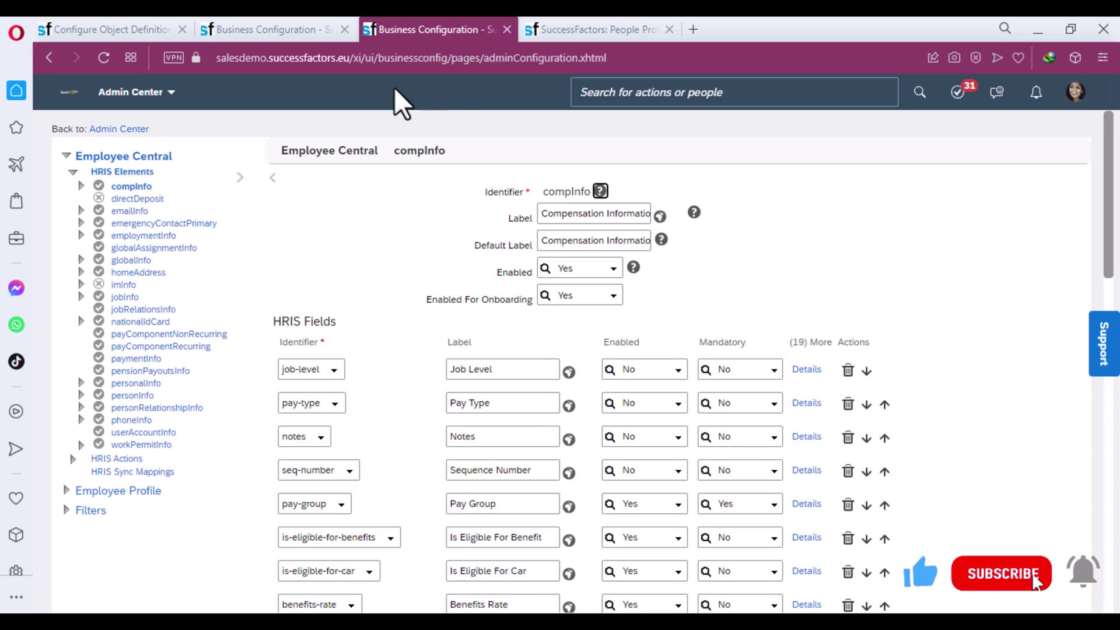
left_click(635, 92)
type("manage")
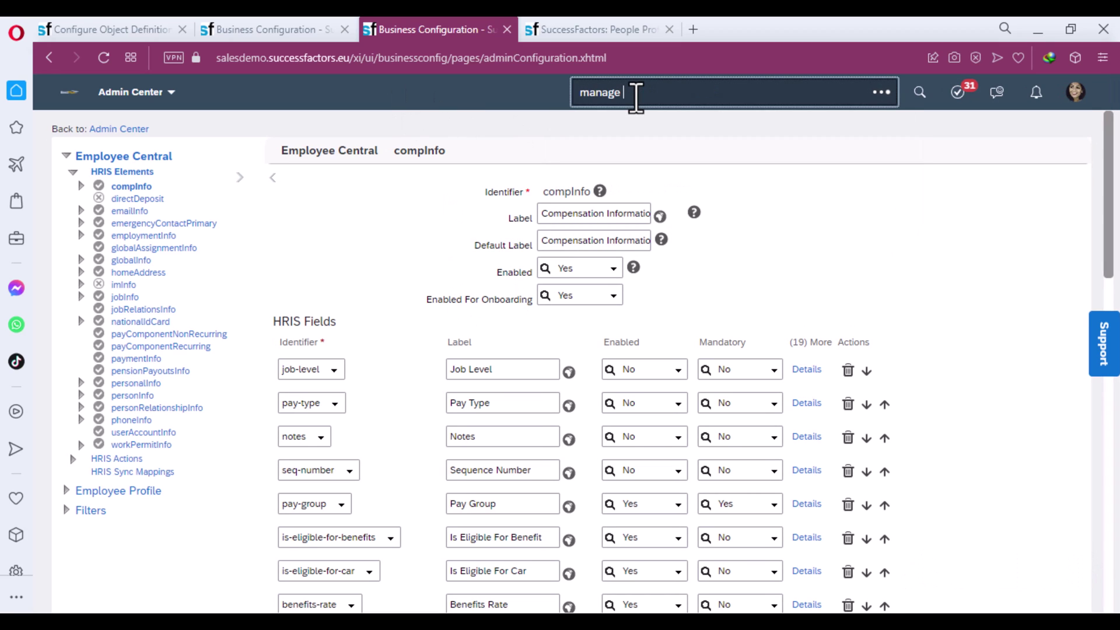
type(" u")
key("BackSpace")
type("data")
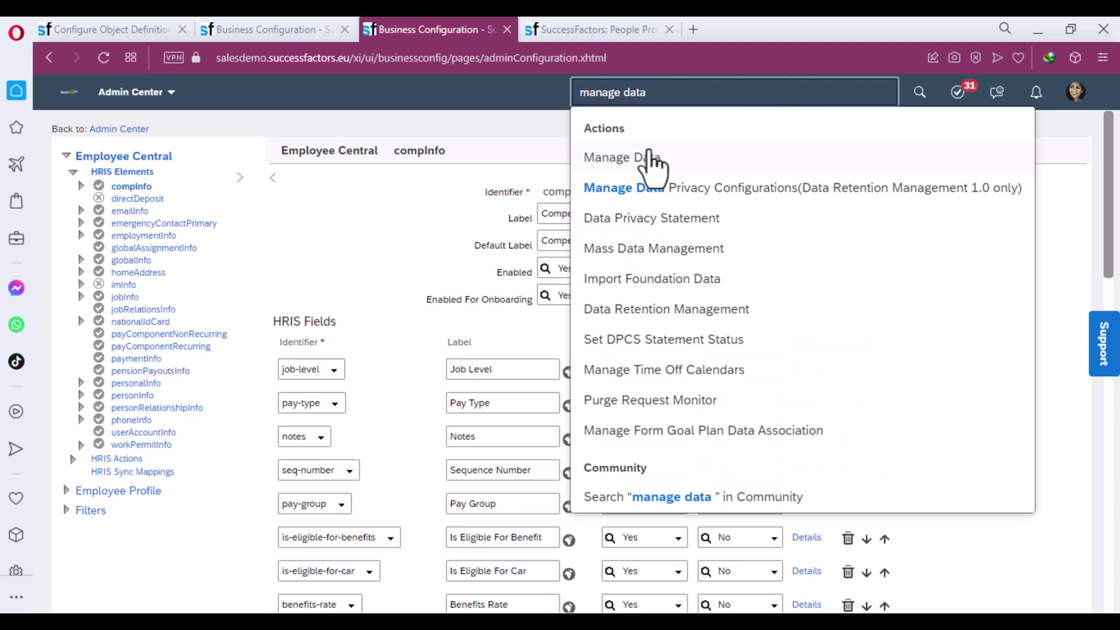
left_click(643, 160)
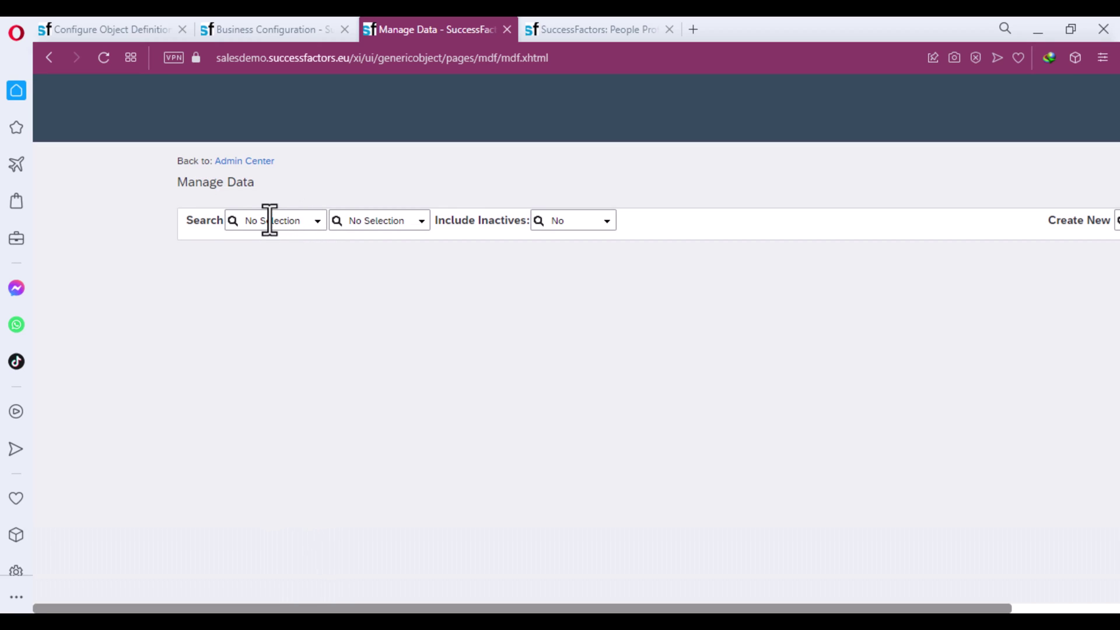
- Search Manage Data for the Business Unit record MA Business Unit (MAH_BU1)
left_click(157, 193)
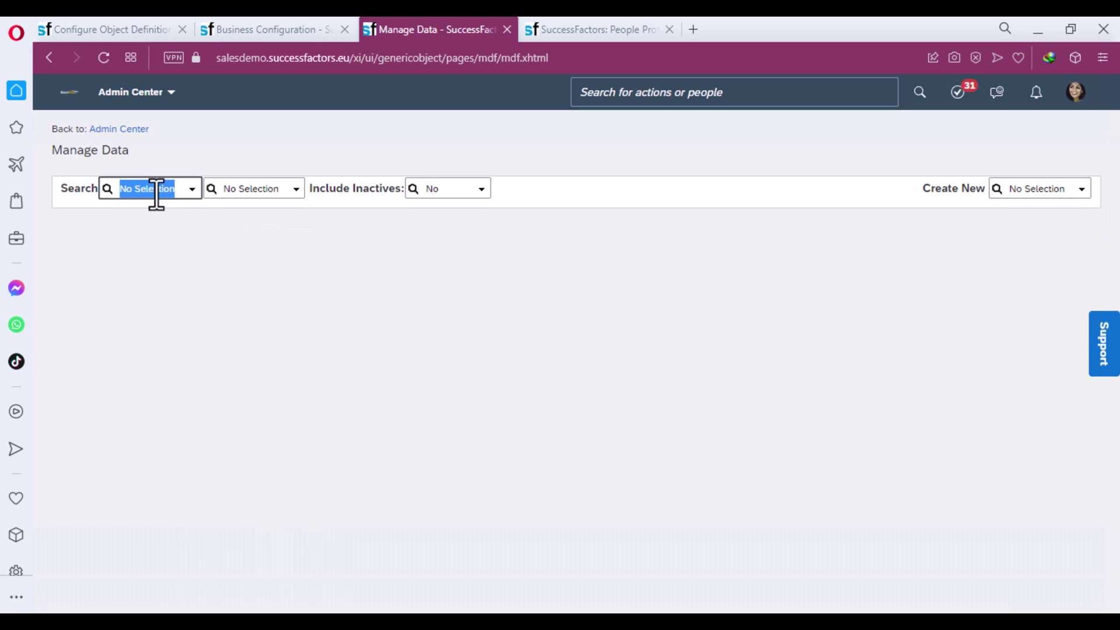
type("business")
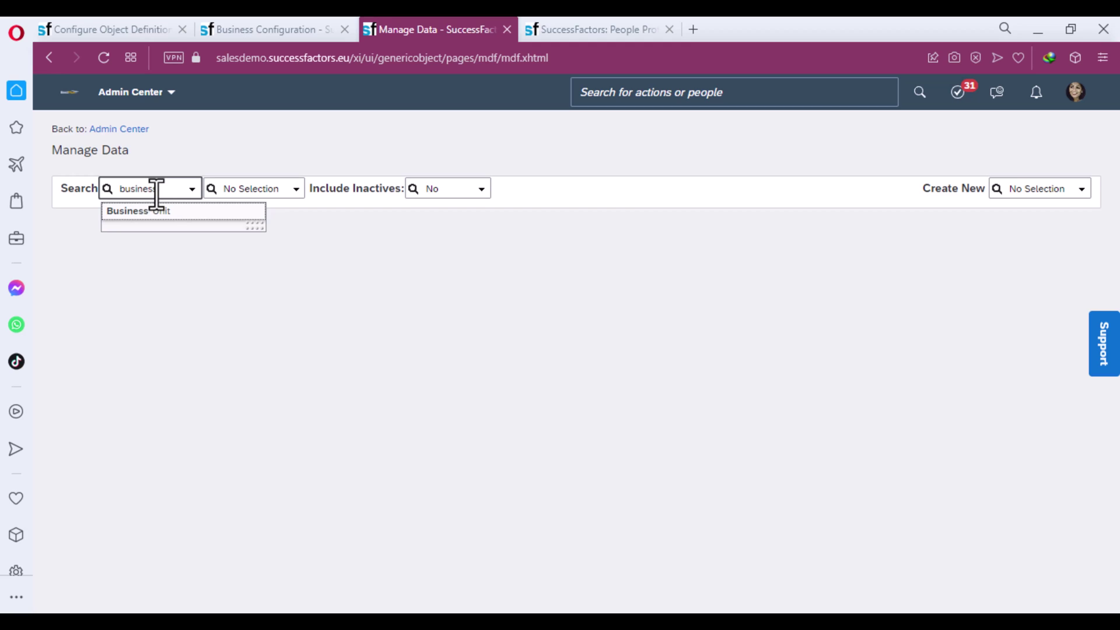
left_click(155, 211)
left_click(260, 190)
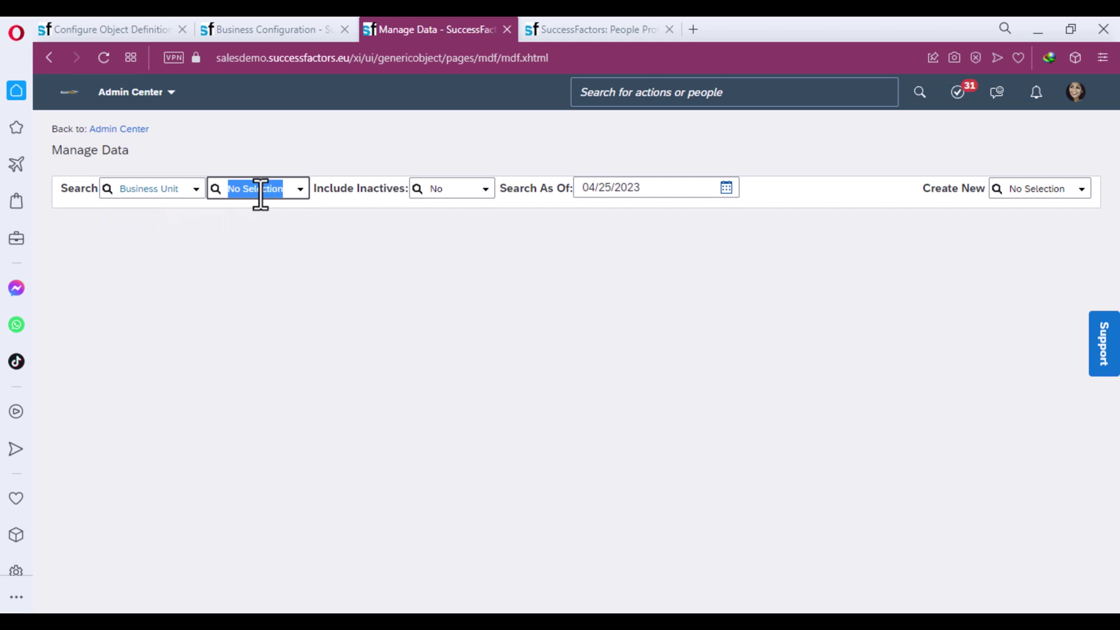
type("mah")
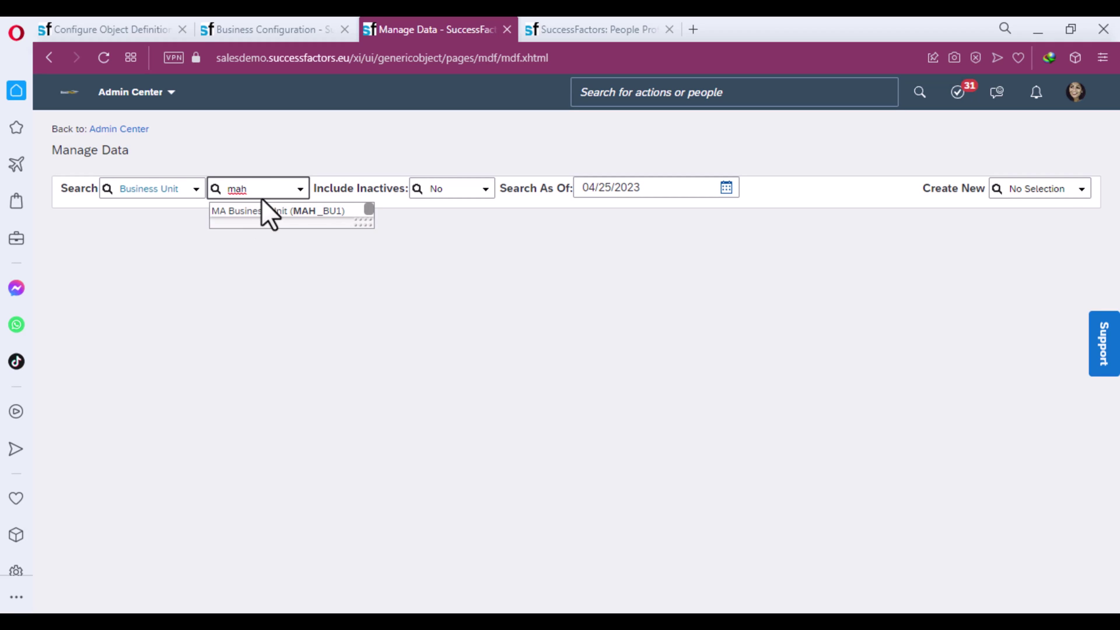
left_click(272, 213)
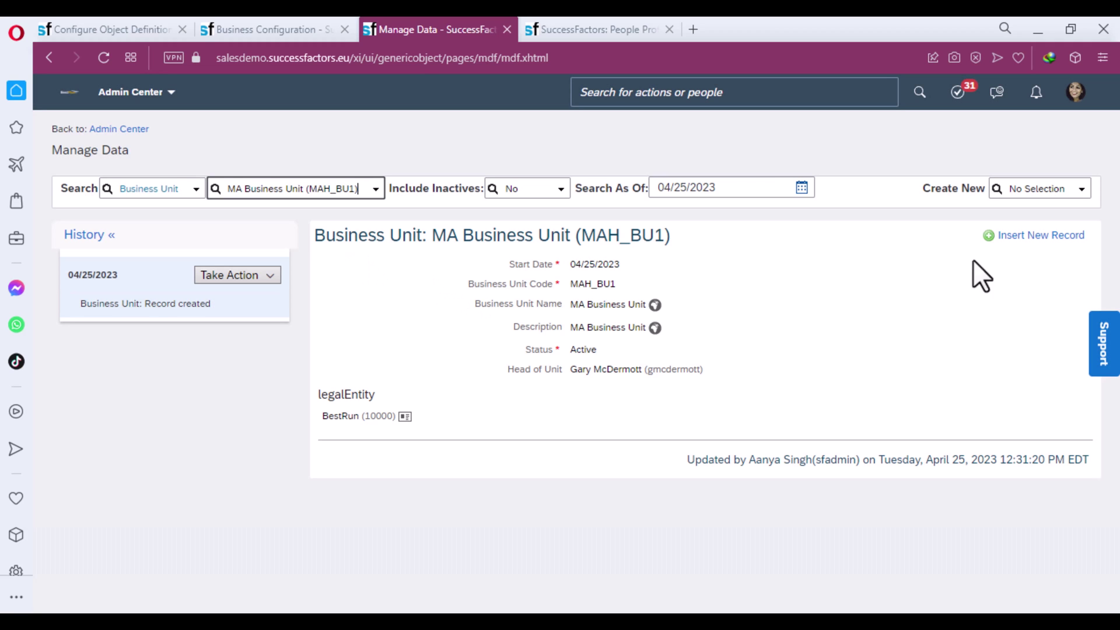
- Choose Make Correction from the MAH_BU1 record's Take Action menu
left_click(245, 272)
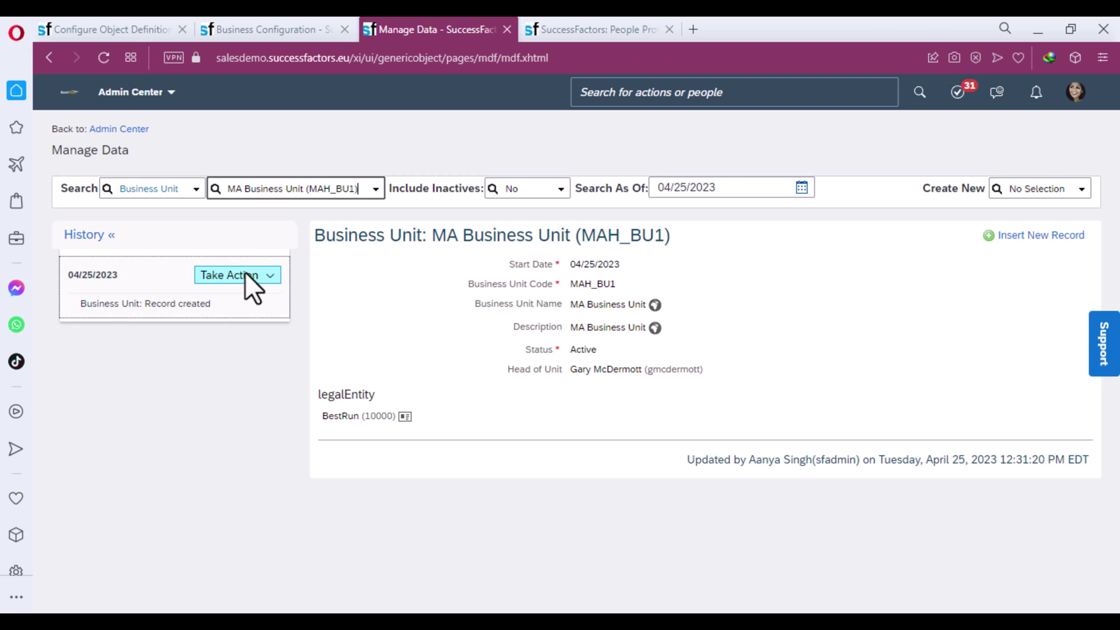
left_click(245, 275)
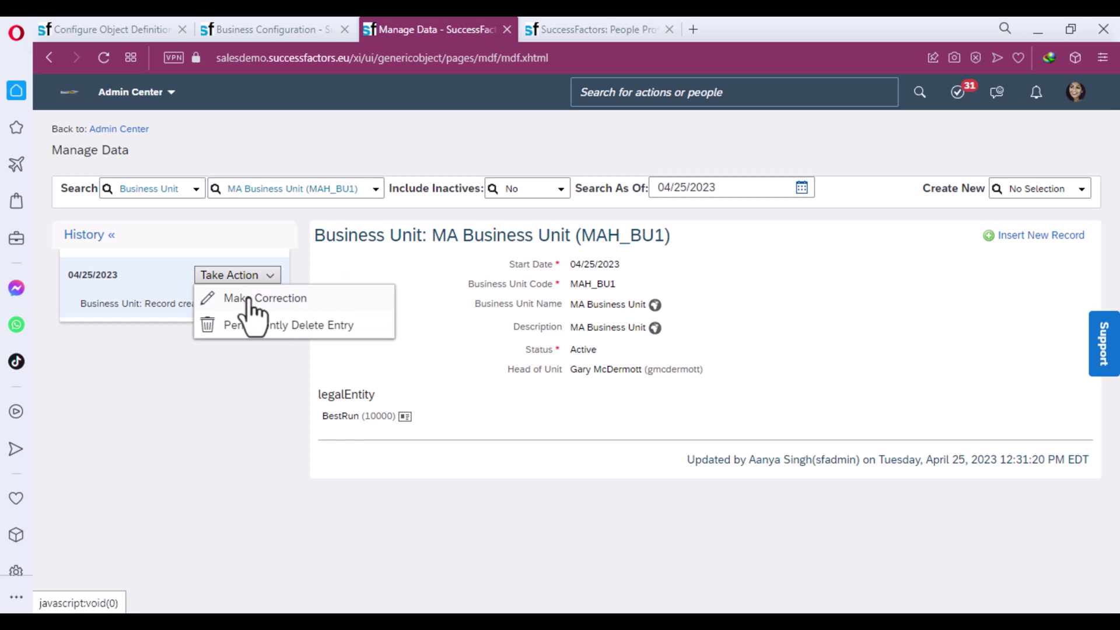
left_click(249, 300)
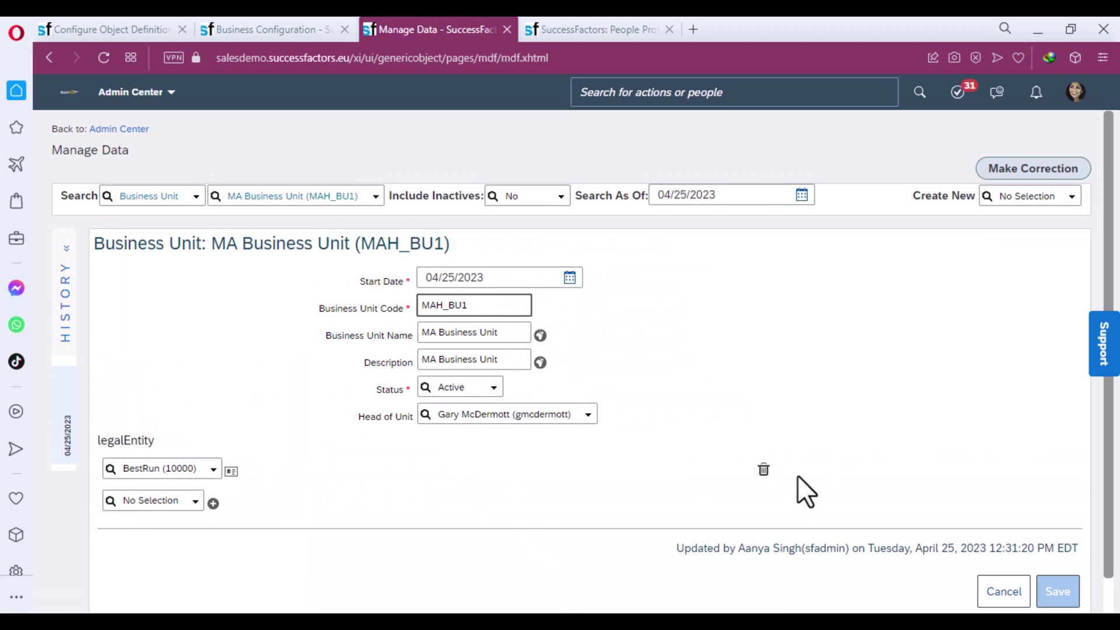
- Replace legal entity BestRun (10000) with BestRun Company (1710) and save MAH_BU1
left_click(762, 470)
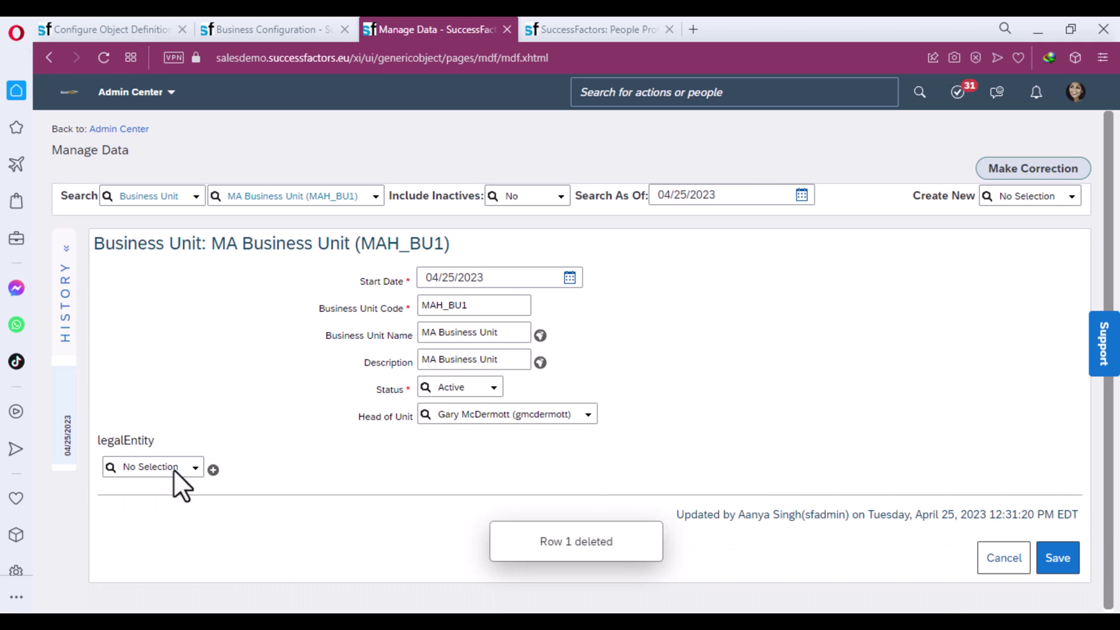
left_click(141, 467)
type("npany (1710)")
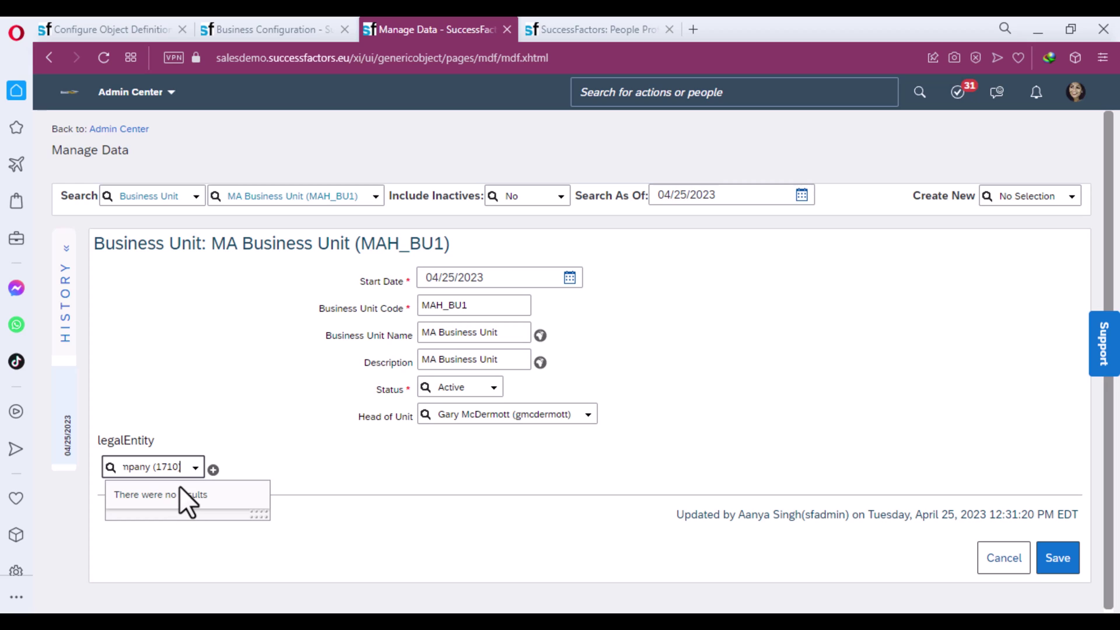
key("BackSpace")
key("BackSpace")
key("BackSpace")
key("BackSpace")
key("BackSpace")
key("BackSpace")
key("BackSpace")
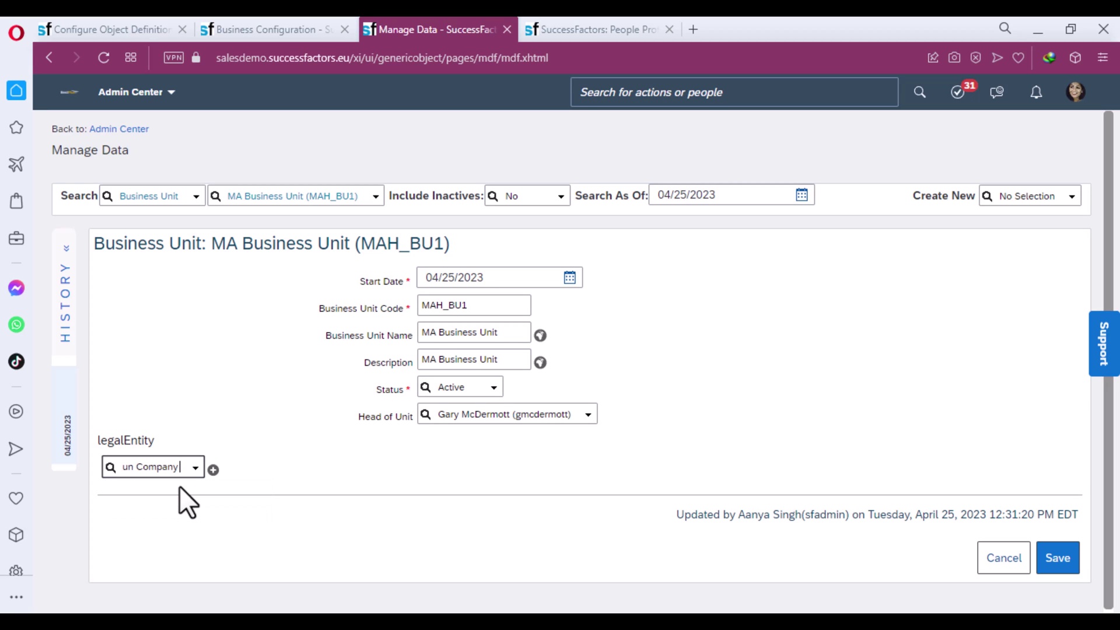
key("BackSpace")
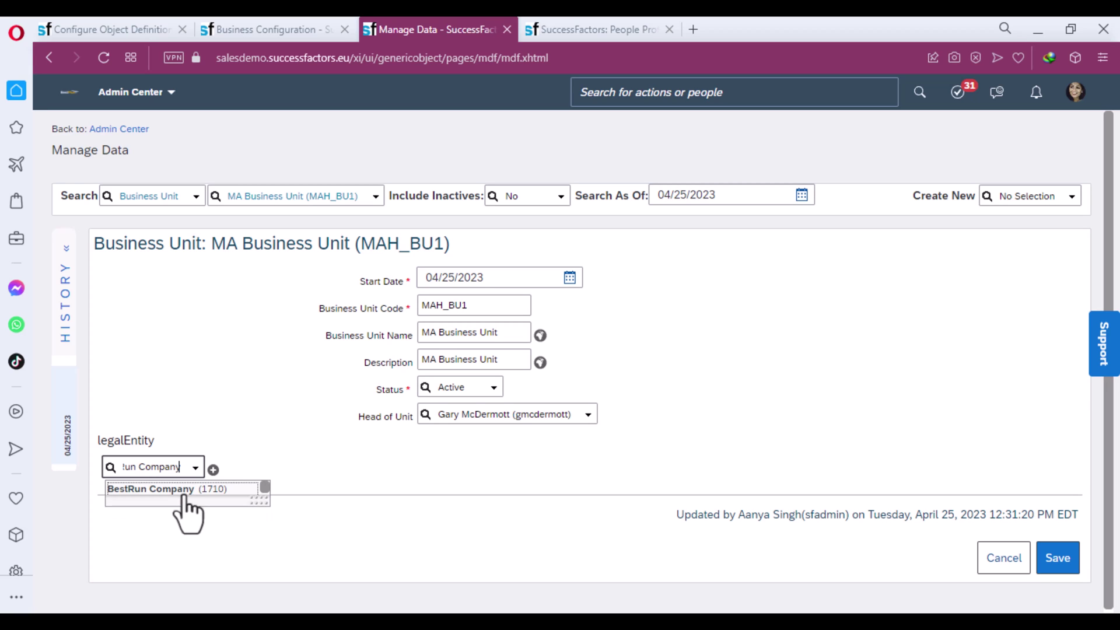
left_click(183, 491)
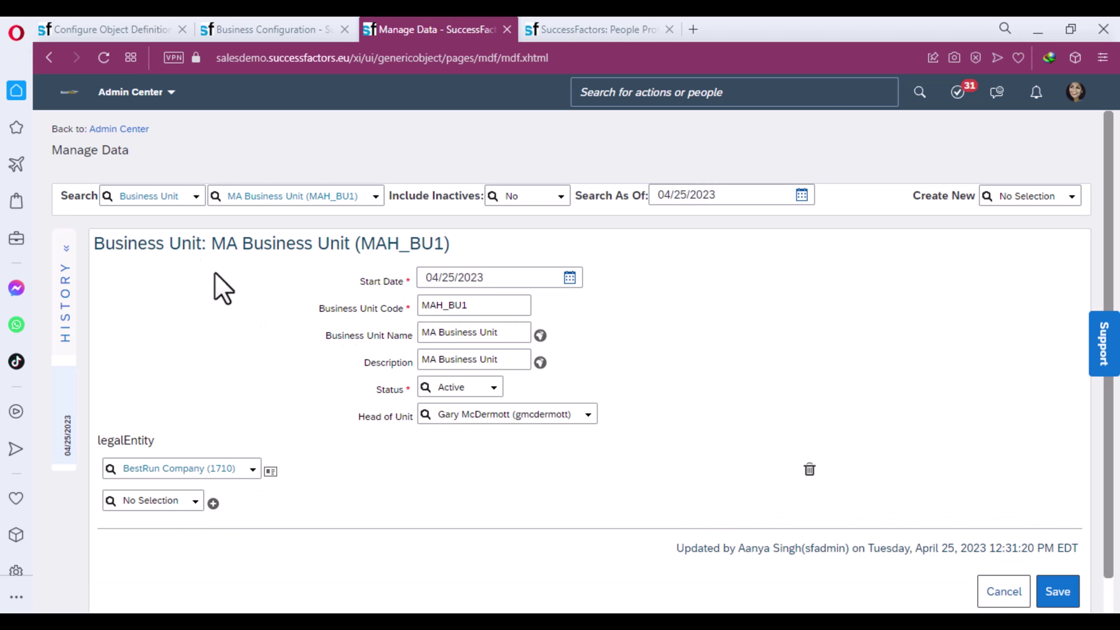
triple_click(318, 243)
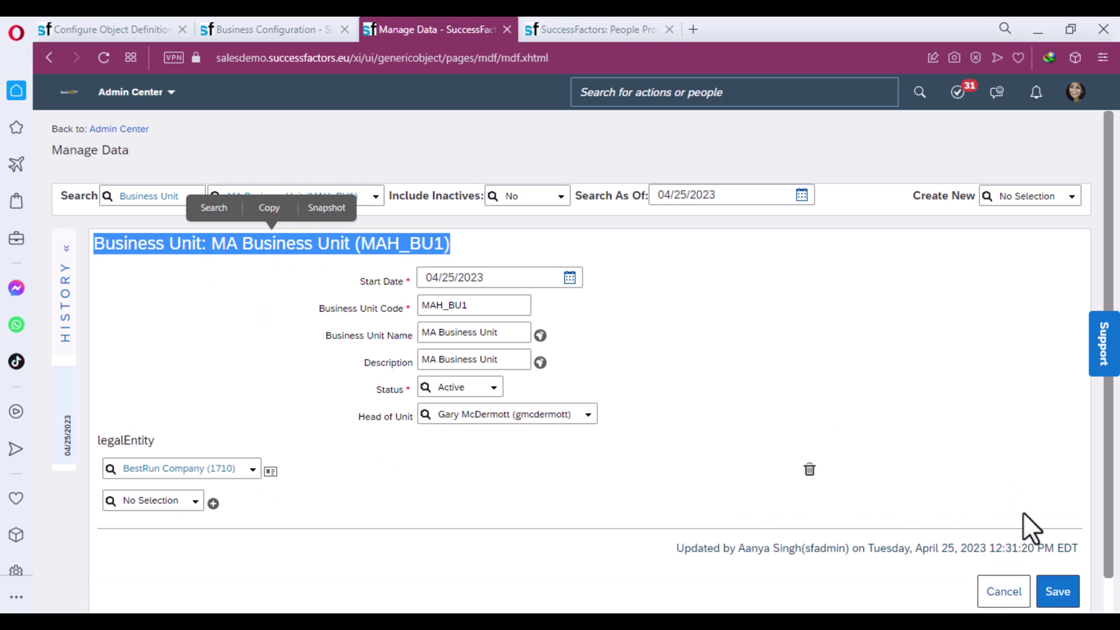
left_click(1066, 585)
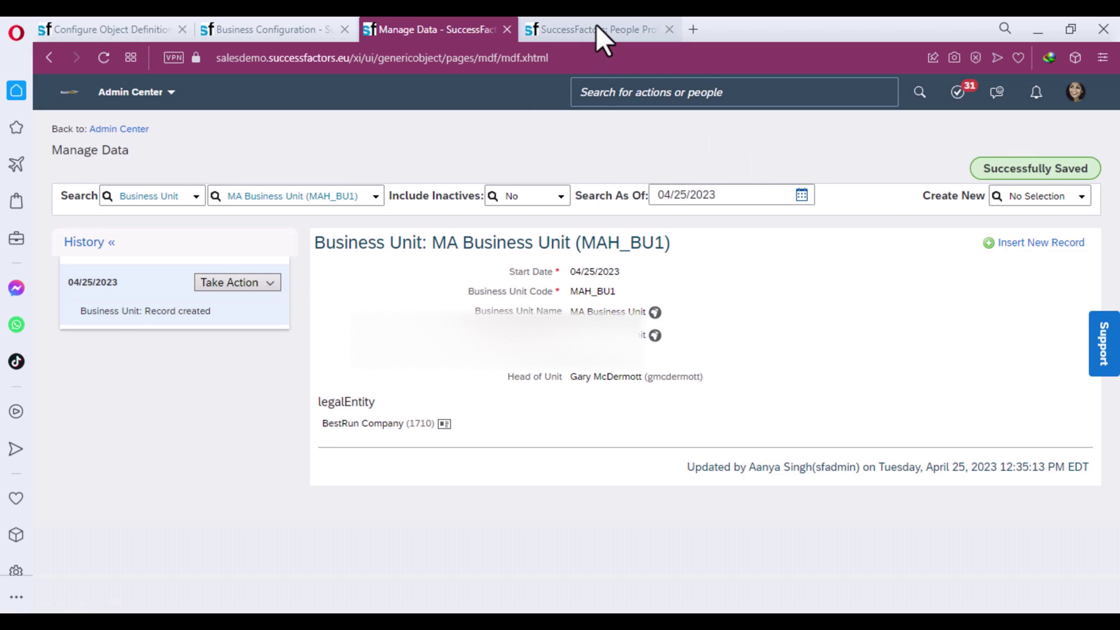
- Cancel the open job change form and switch tabs to refresh the employee profile
left_click(596, 26)
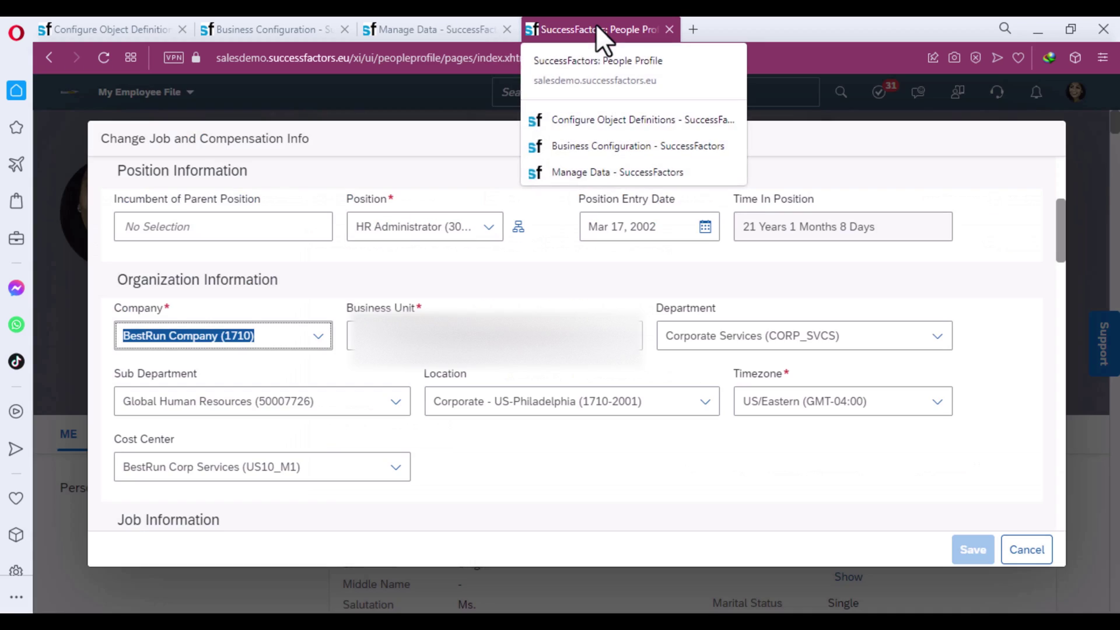
left_click(1026, 551)
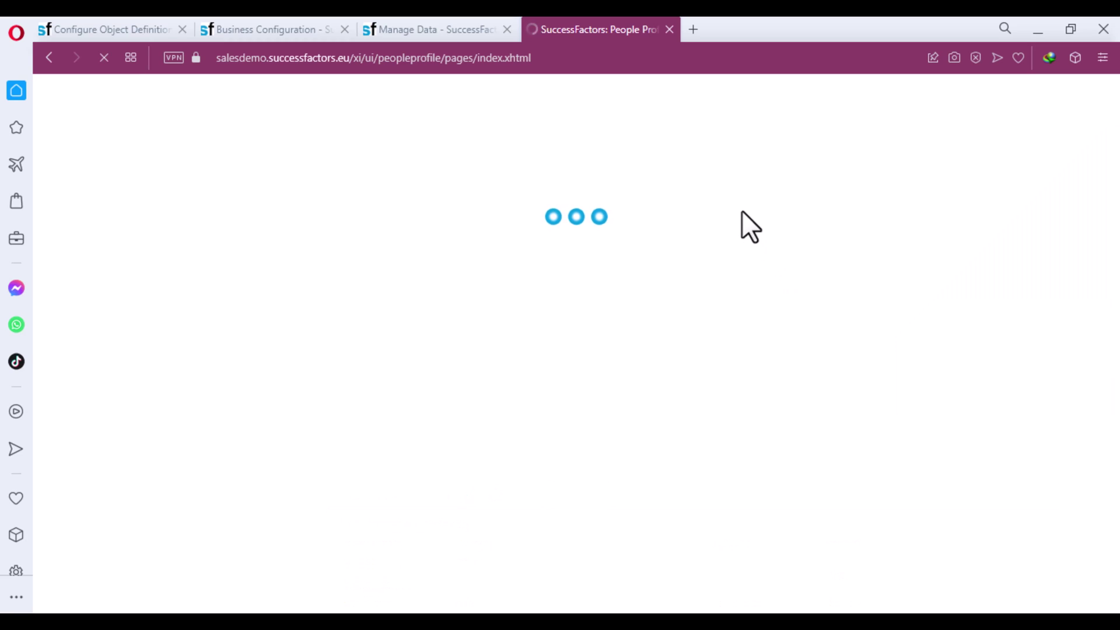
left_click(411, 27)
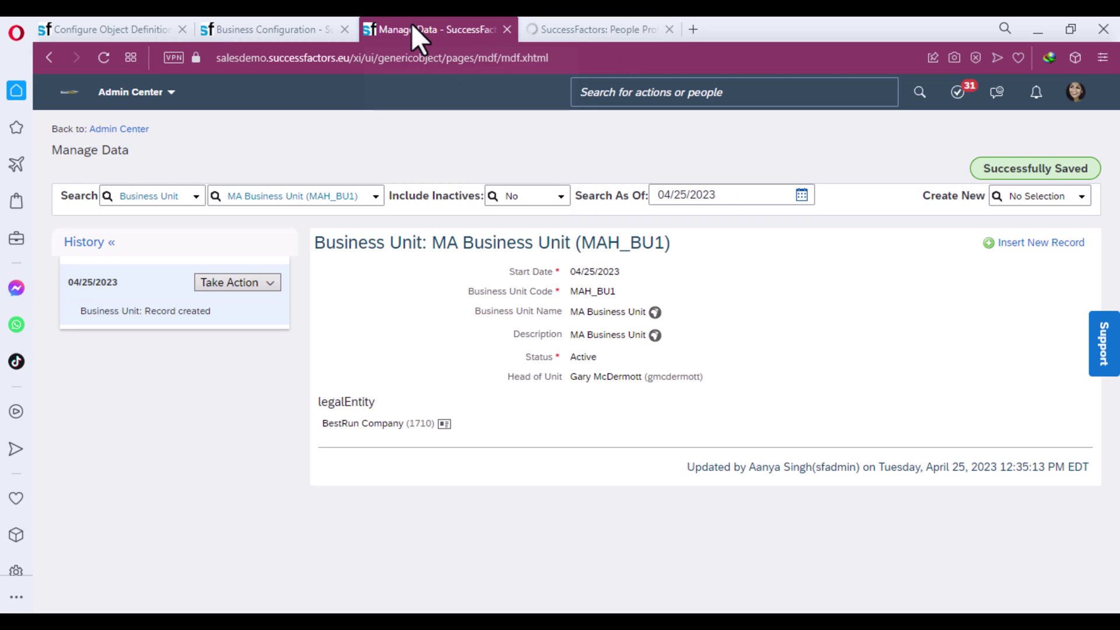
left_click(588, 29)
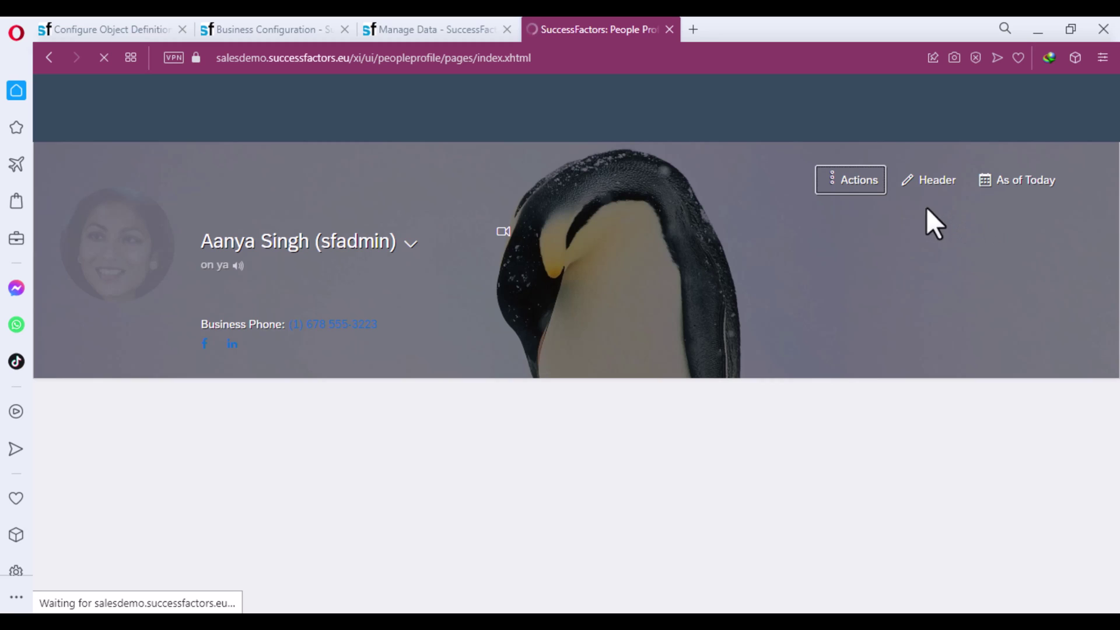
- Choose Change Job and Compensation Info from the profile's Actions menu
left_click(844, 173)
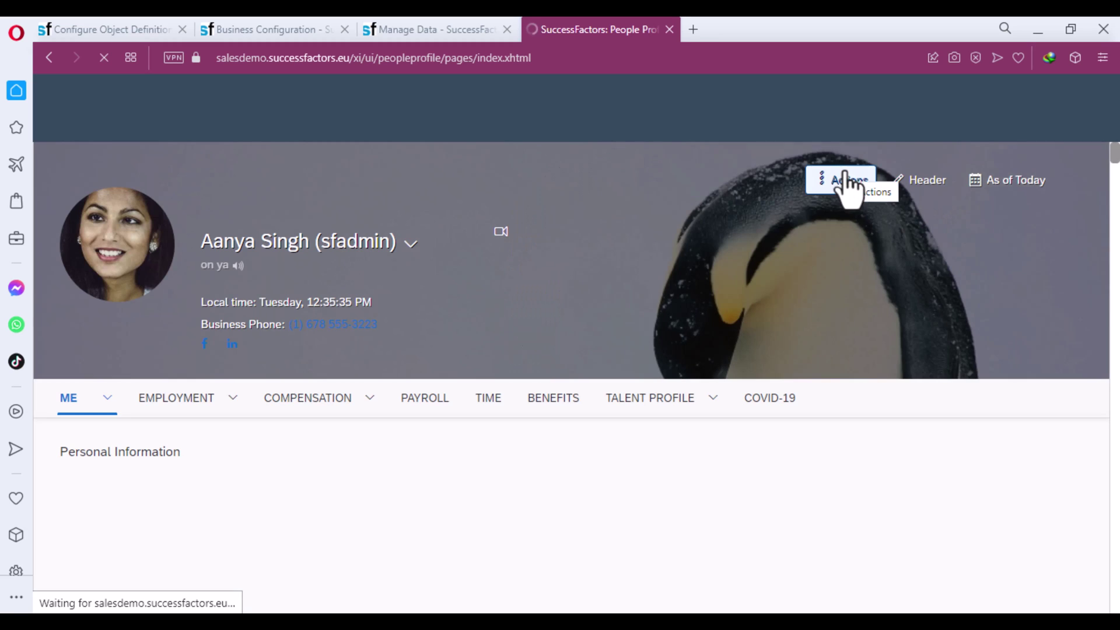
left_click(844, 193)
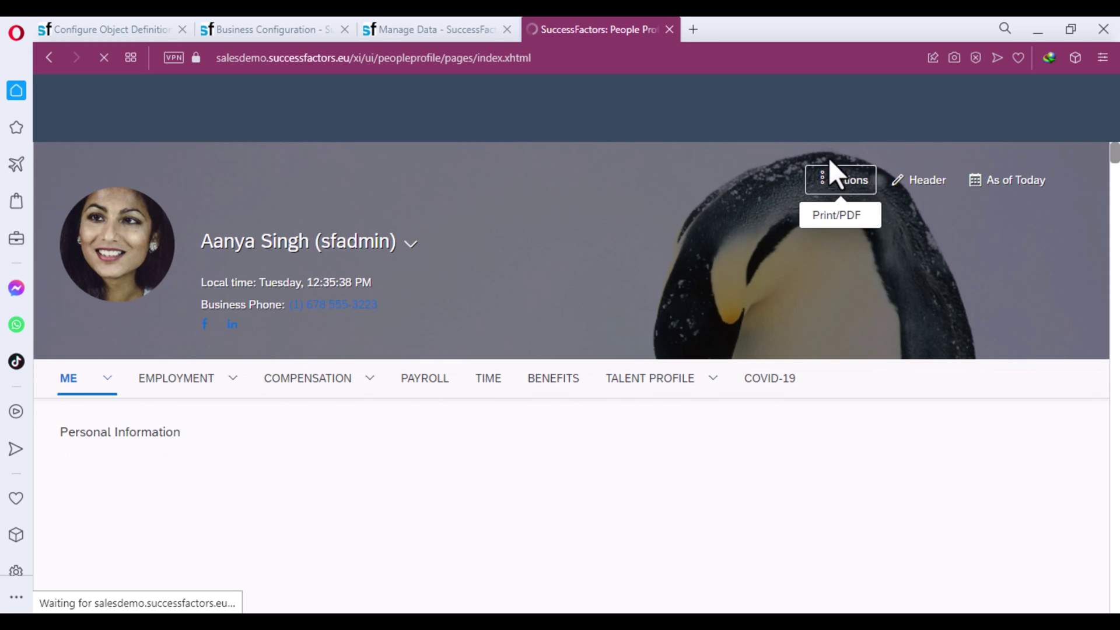
left_click(858, 183)
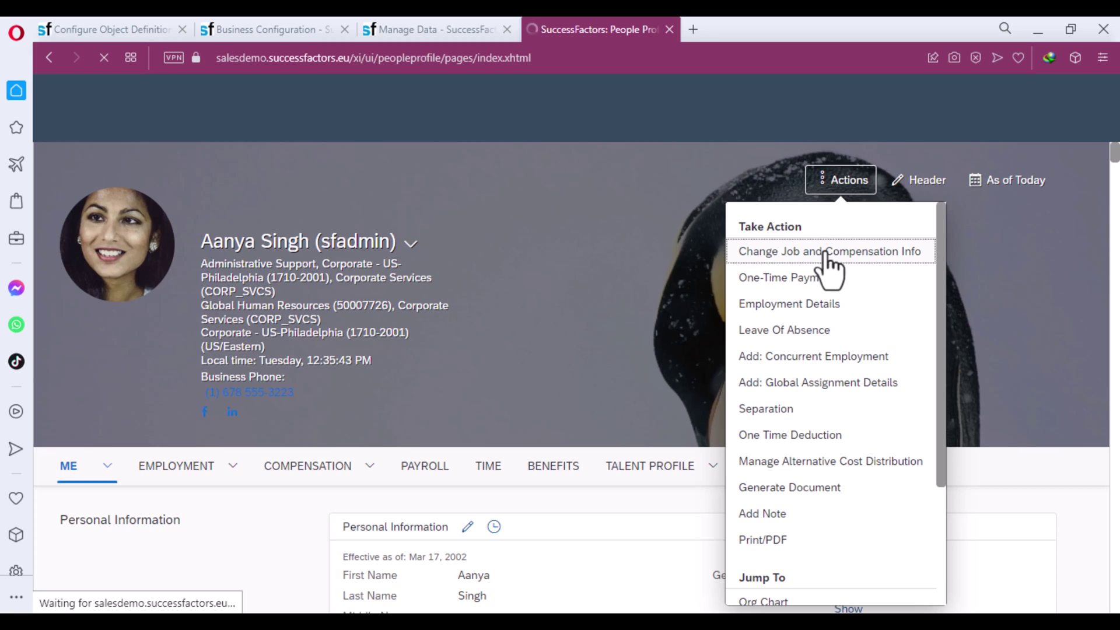
left_click(824, 252)
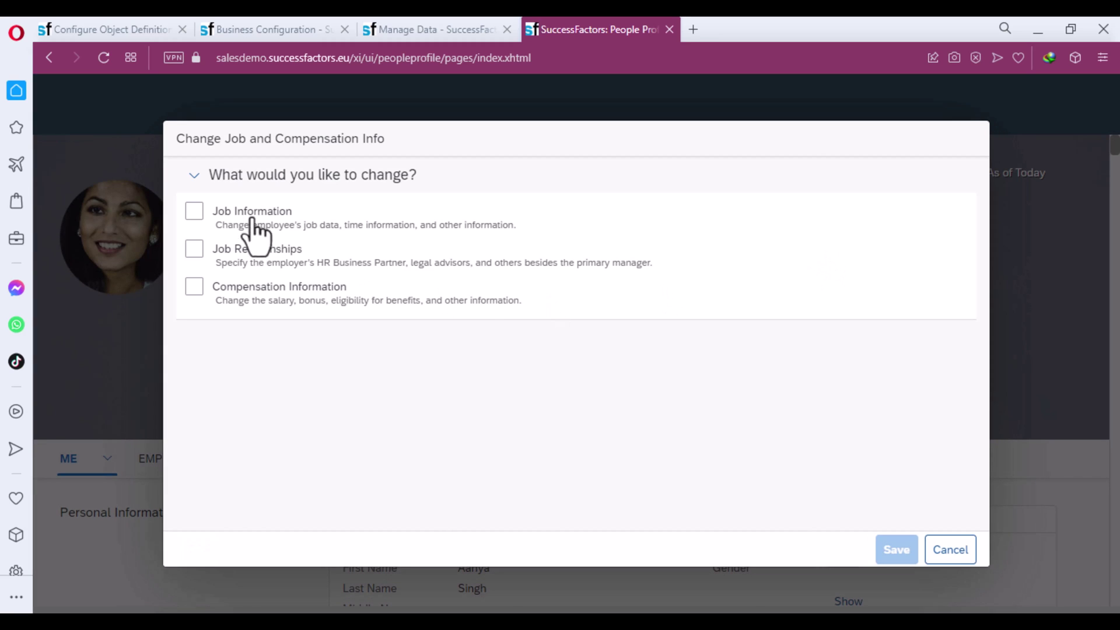
- Select Job Information with an effective date of Apr 25, 2023
left_click(225, 216)
left_click(309, 372)
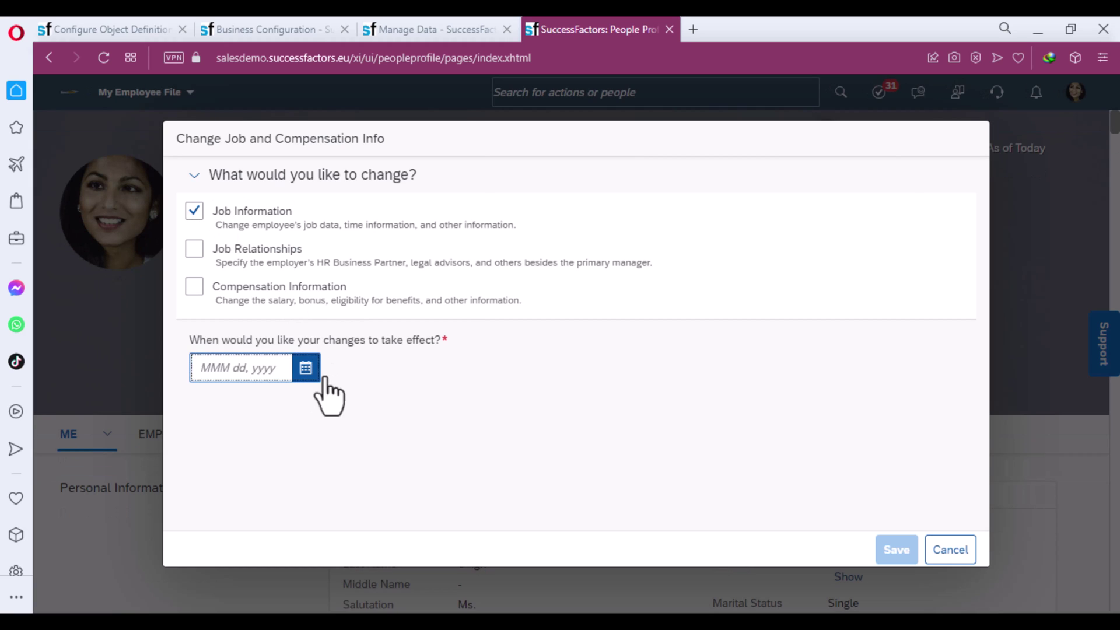
left_click(306, 324)
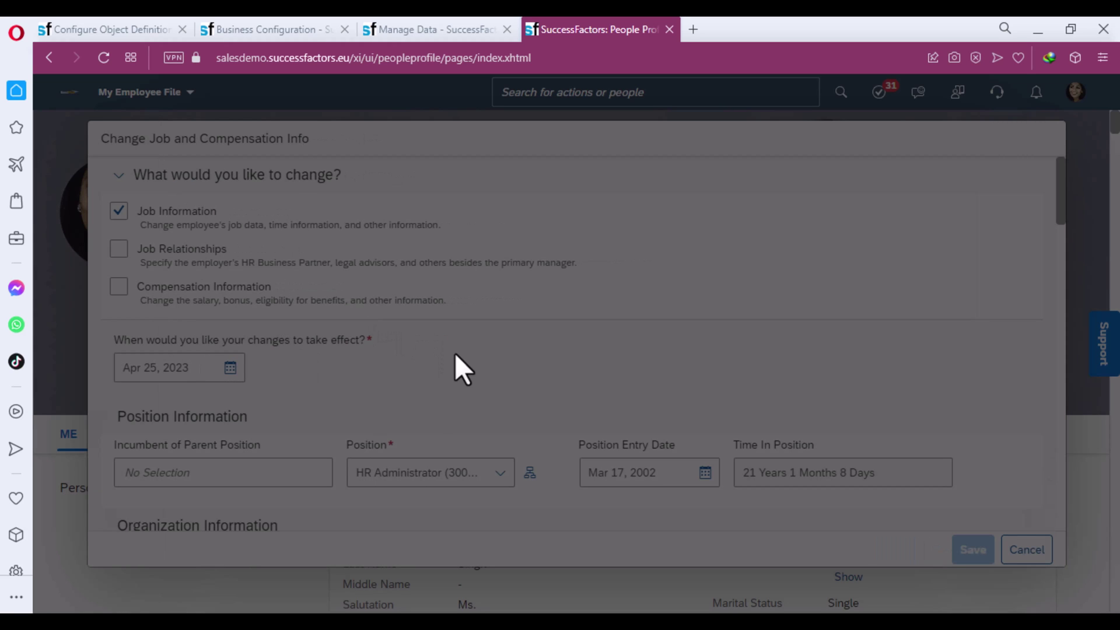
- In Organization Information, check that MA Business Unit appears in the Business Unit list
scroll(453, 352, "down", 3)
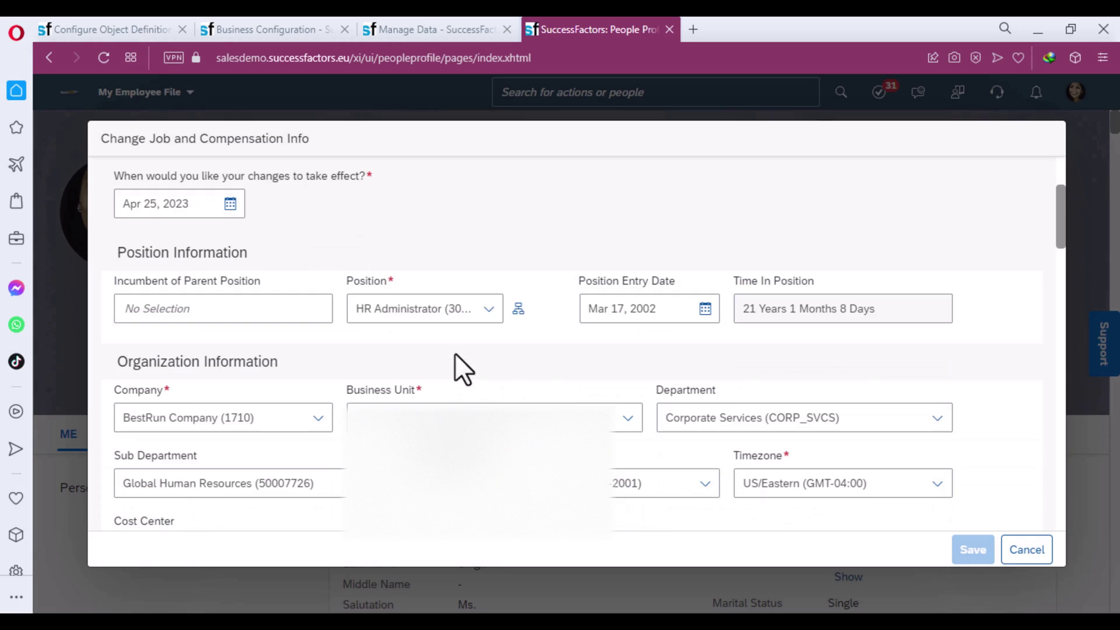
left_click(628, 419)
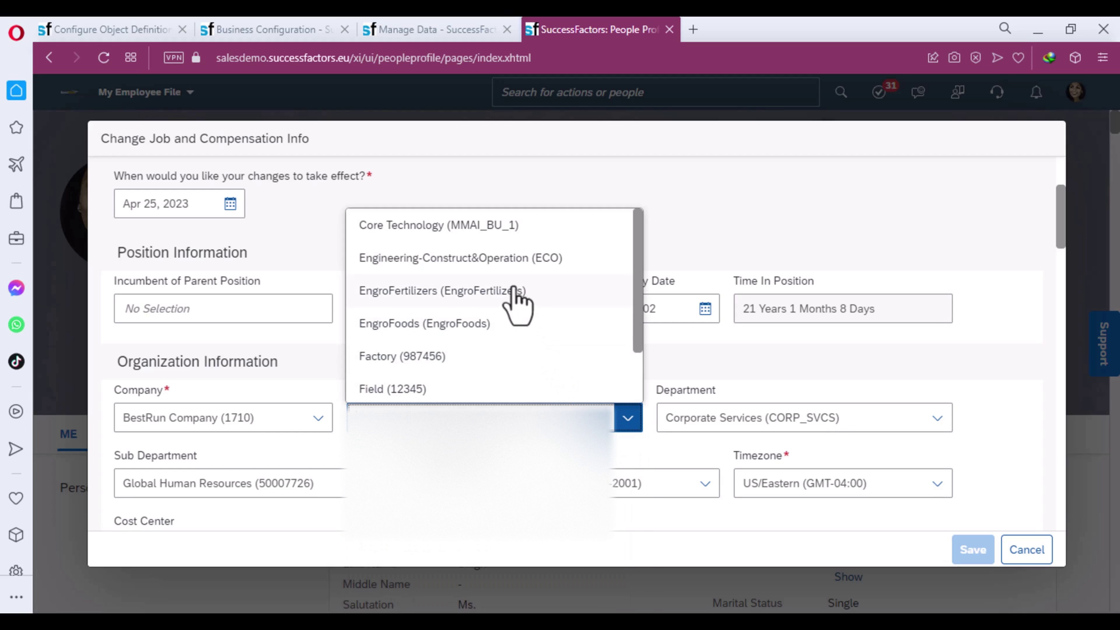
scroll(516, 300, "down", 1)
scroll(516, 301, "down", 4)
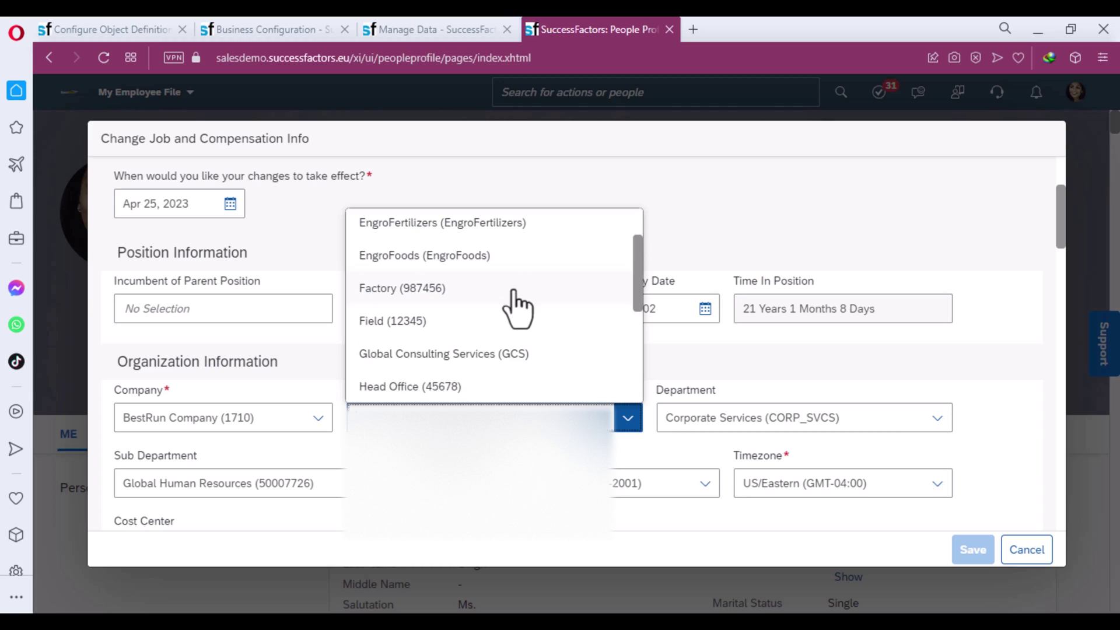
scroll(516, 300, "up", 1)
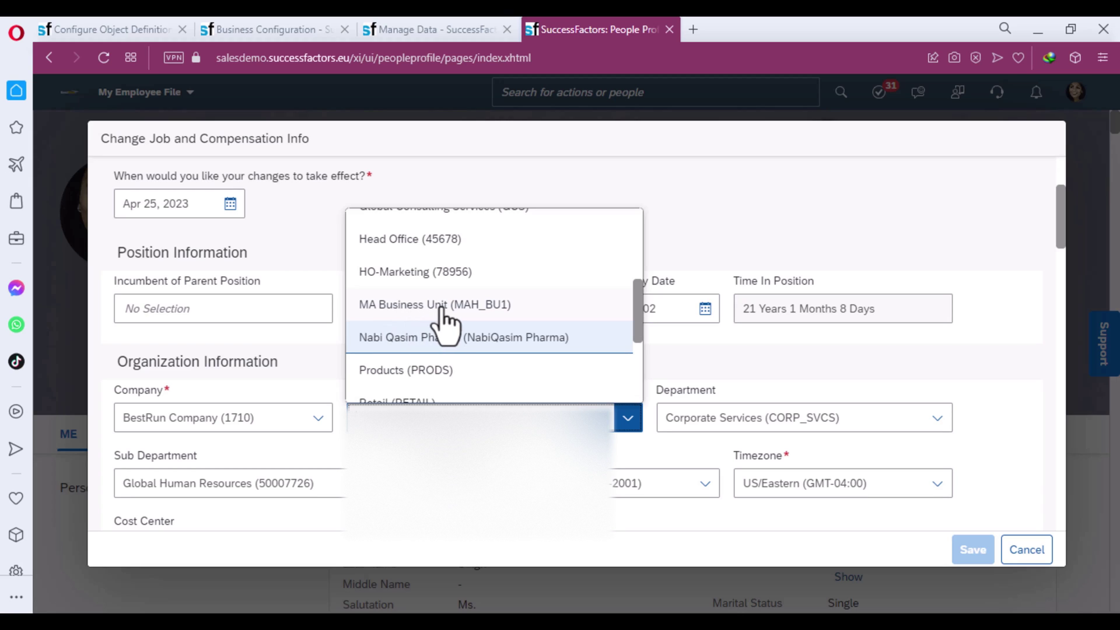
left_click(264, 417)
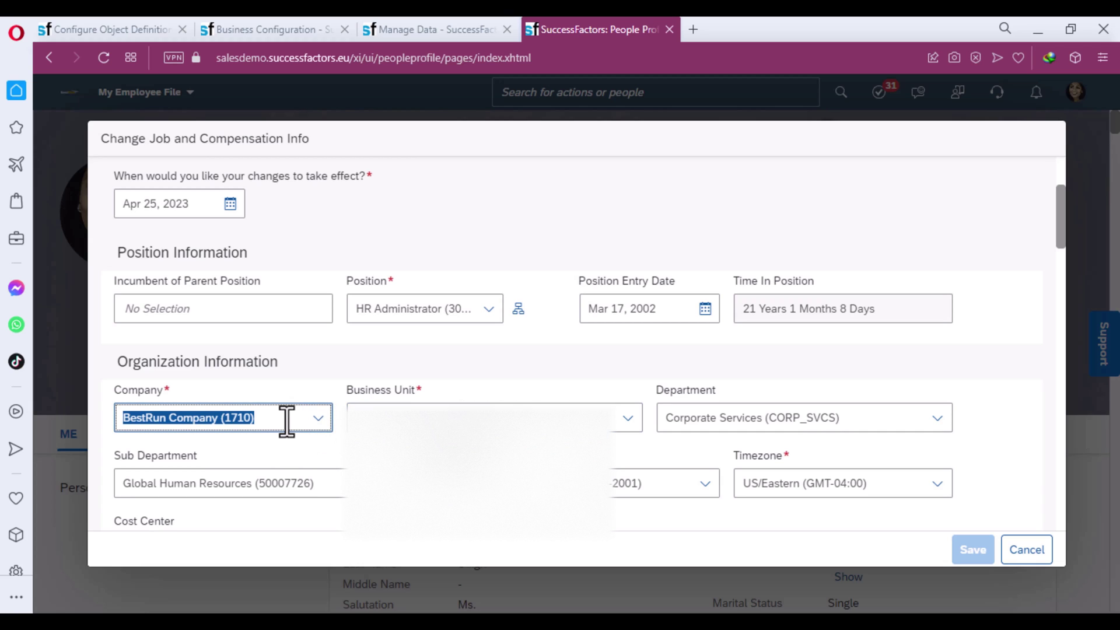
left_click(626, 418)
left_click(403, 29)
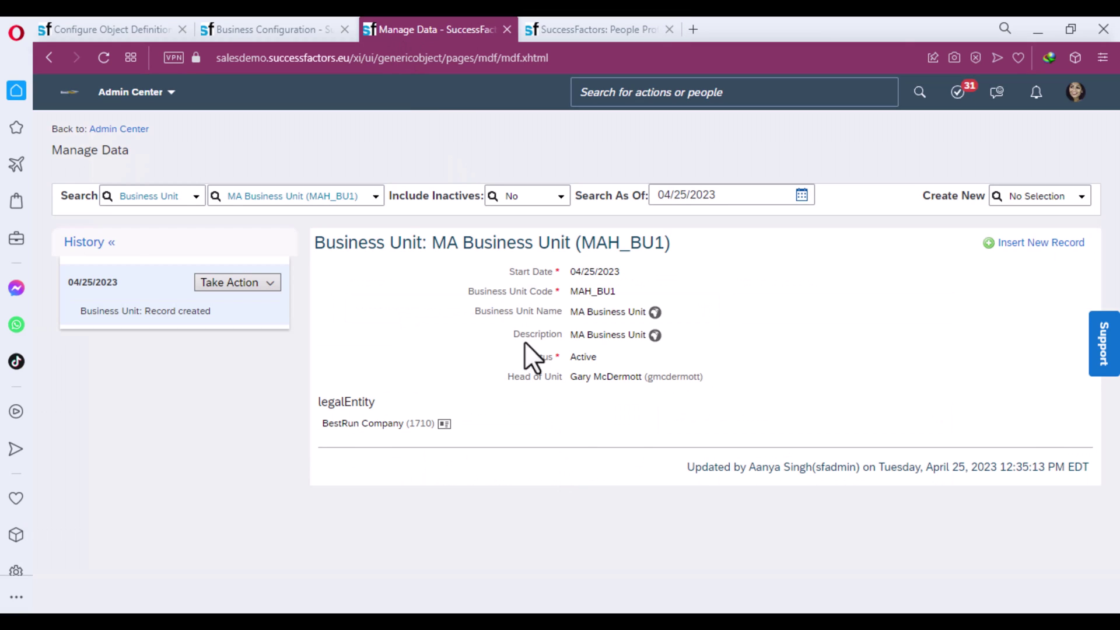
triple_click(391, 423)
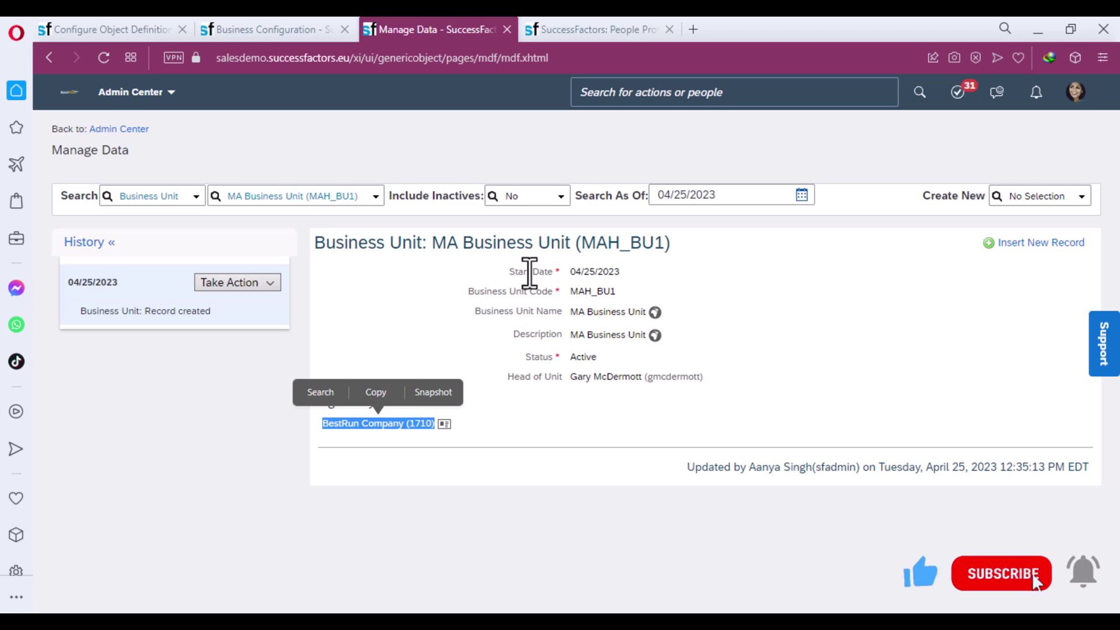
double_click(545, 243)
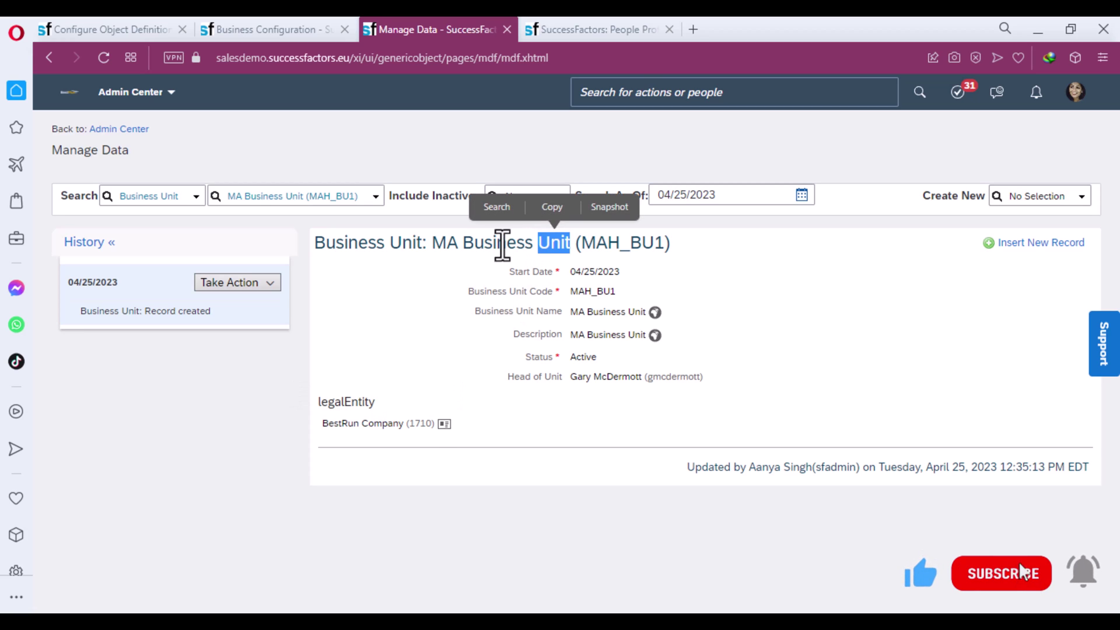
triple_click(404, 423)
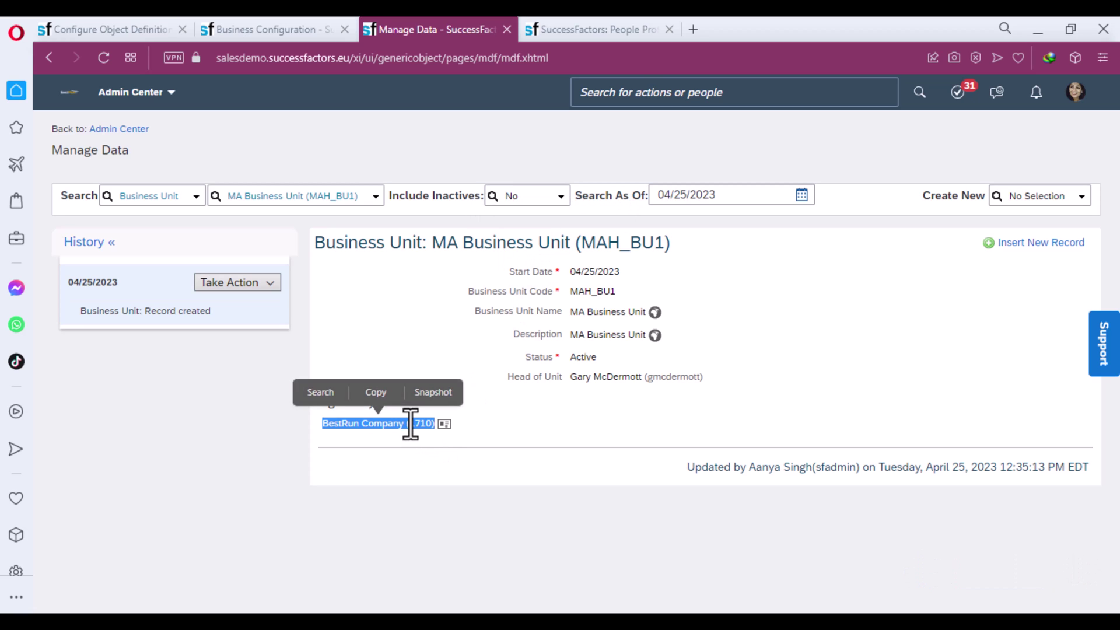
left_click(583, 27)
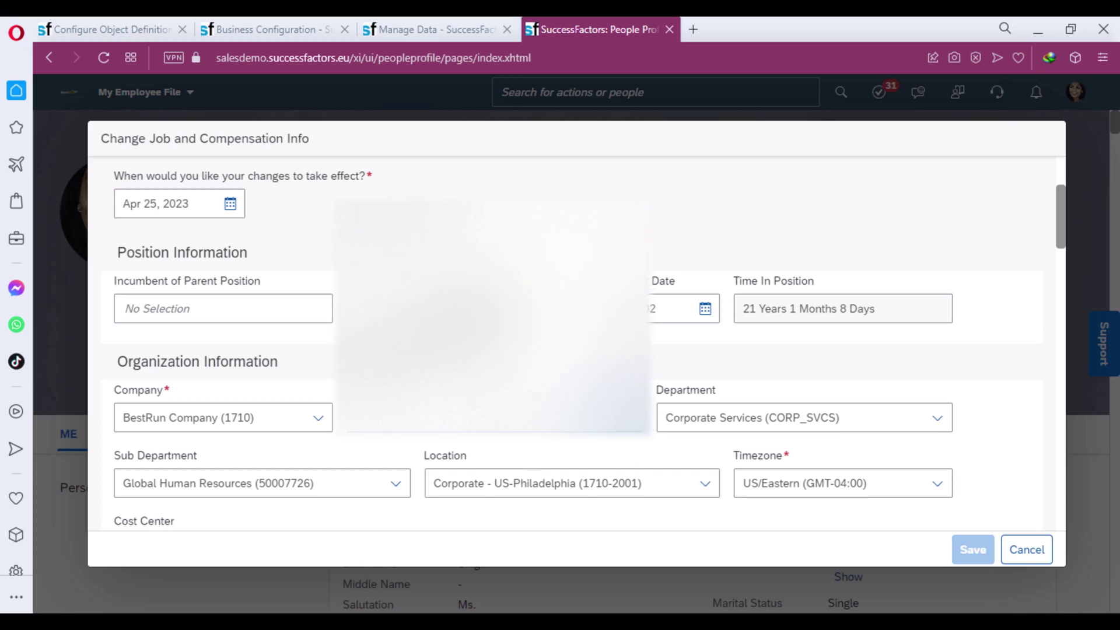
- Bring up slide 10, MDF - XML ASSOCIATION, and walk through its association and multiplicity lines
left_click(543, 434)
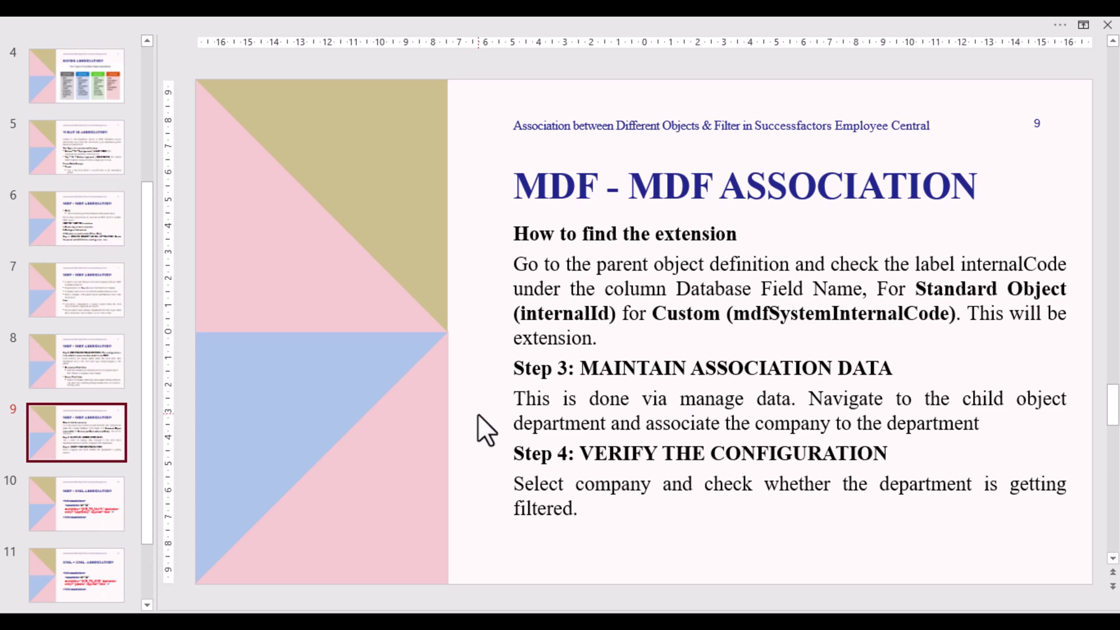
scroll(477, 414, "down", 1)
scroll(505, 409, "up", 1)
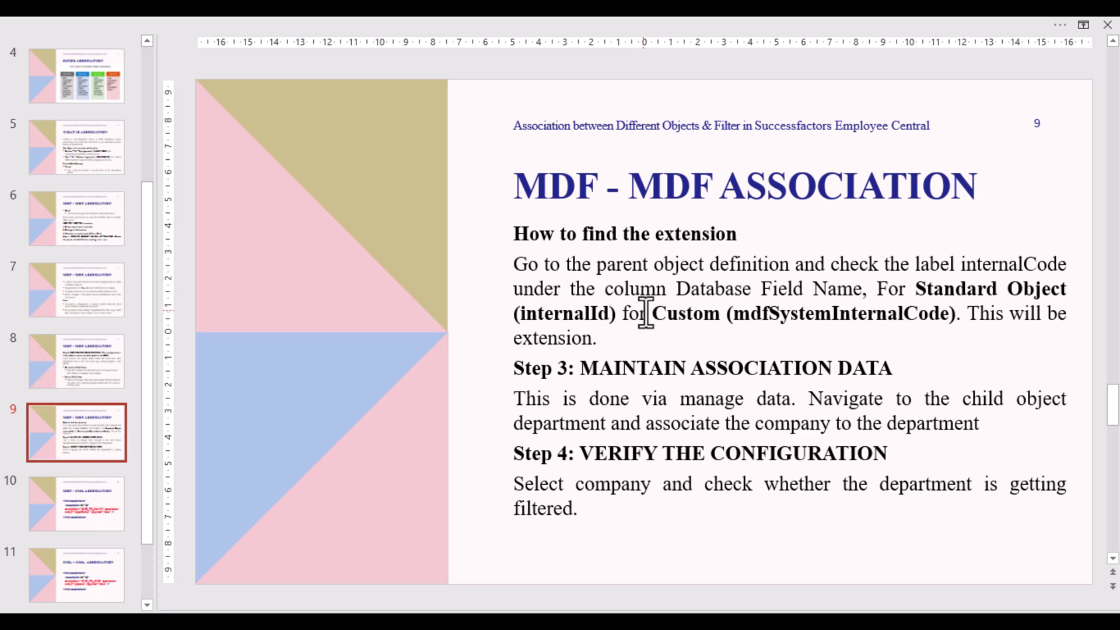
scroll(645, 313, "down", 1)
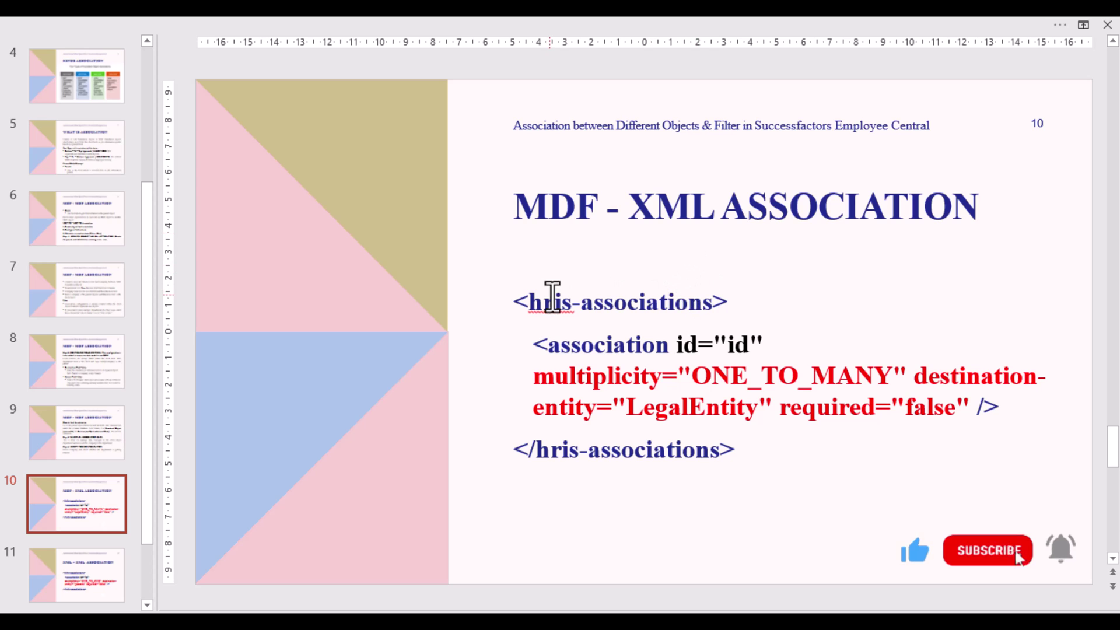
left_click(533, 303)
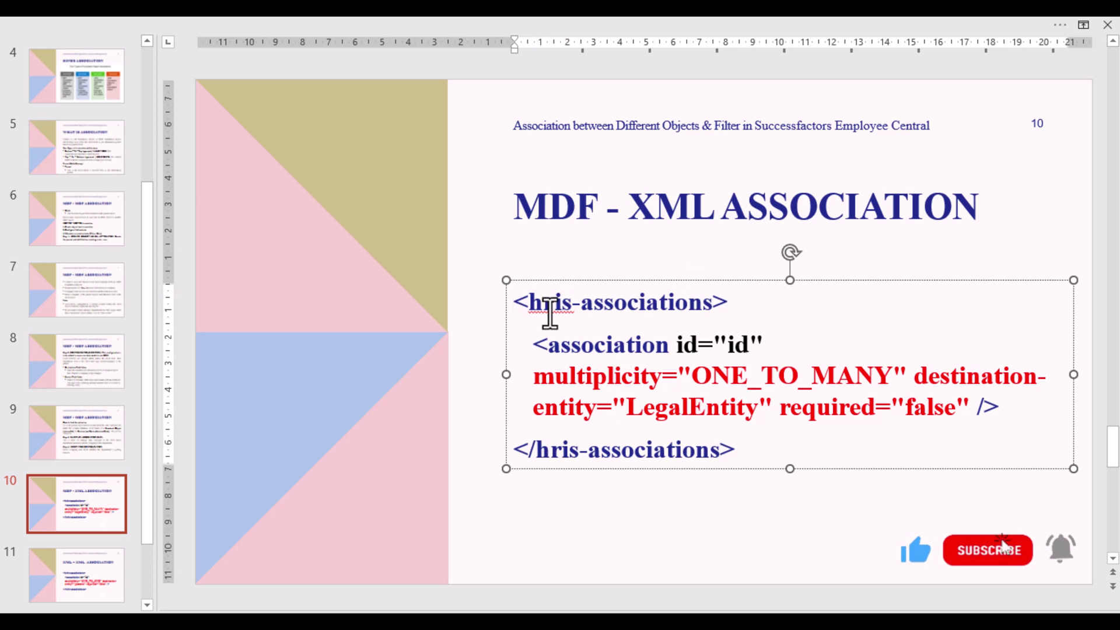
left_click(584, 349)
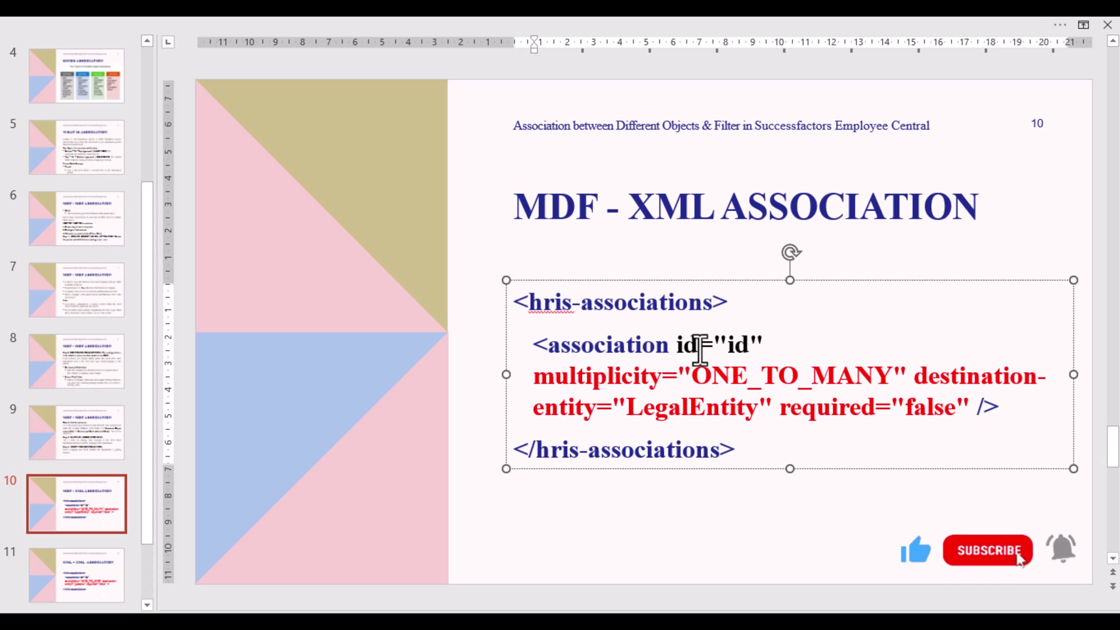
left_click(606, 376)
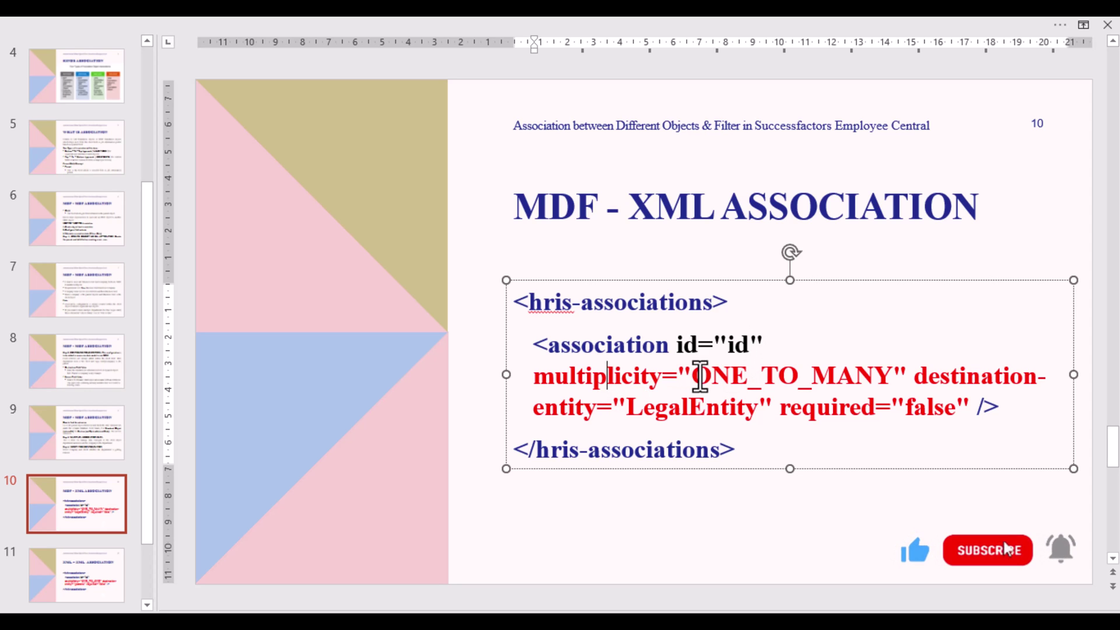